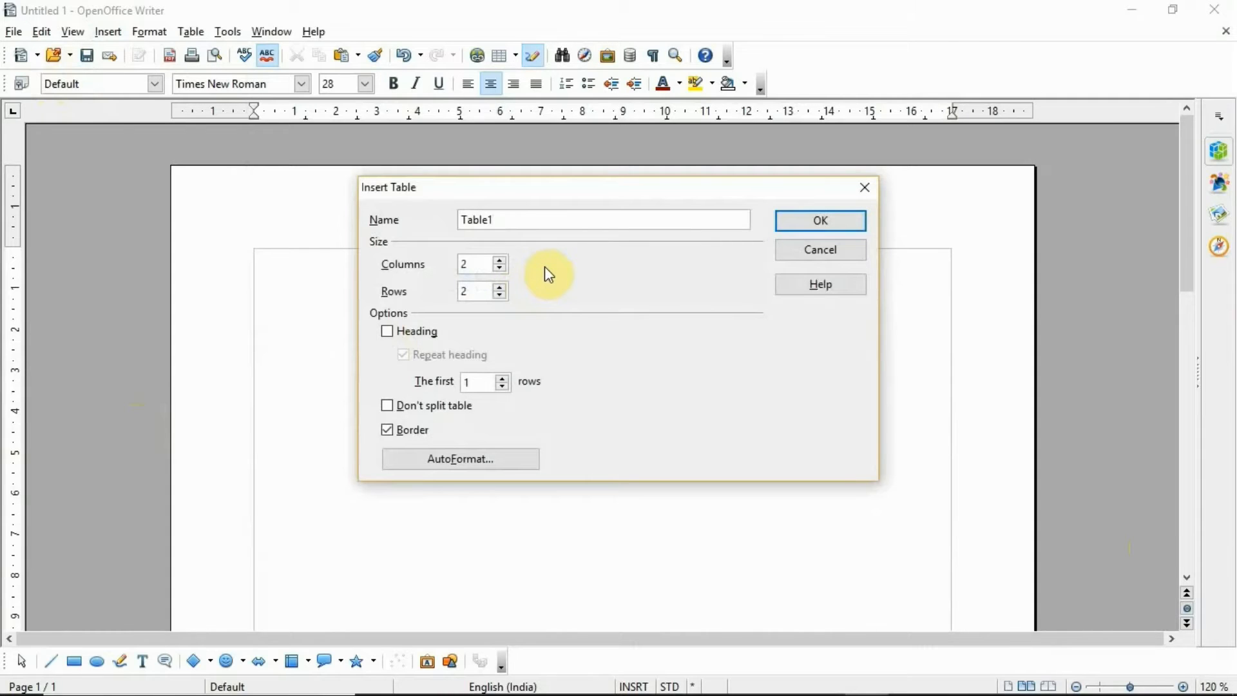
Insert a bordered table with 4 columns and 5 rows, named Table1, below the title
{"action": "left_click", "coordinate": [515, 217]}
{"action": "left_click_drag", "start_coordinate": [515, 218], "coordinate": [415, 217]}
{"action": "left_click", "coordinate": [574, 221]}
{"action": "left_click", "coordinate": [499, 287]}
{"action": "left_click", "coordinate": [499, 287]}
{"action": "left_click", "coordinate": [500, 287]}
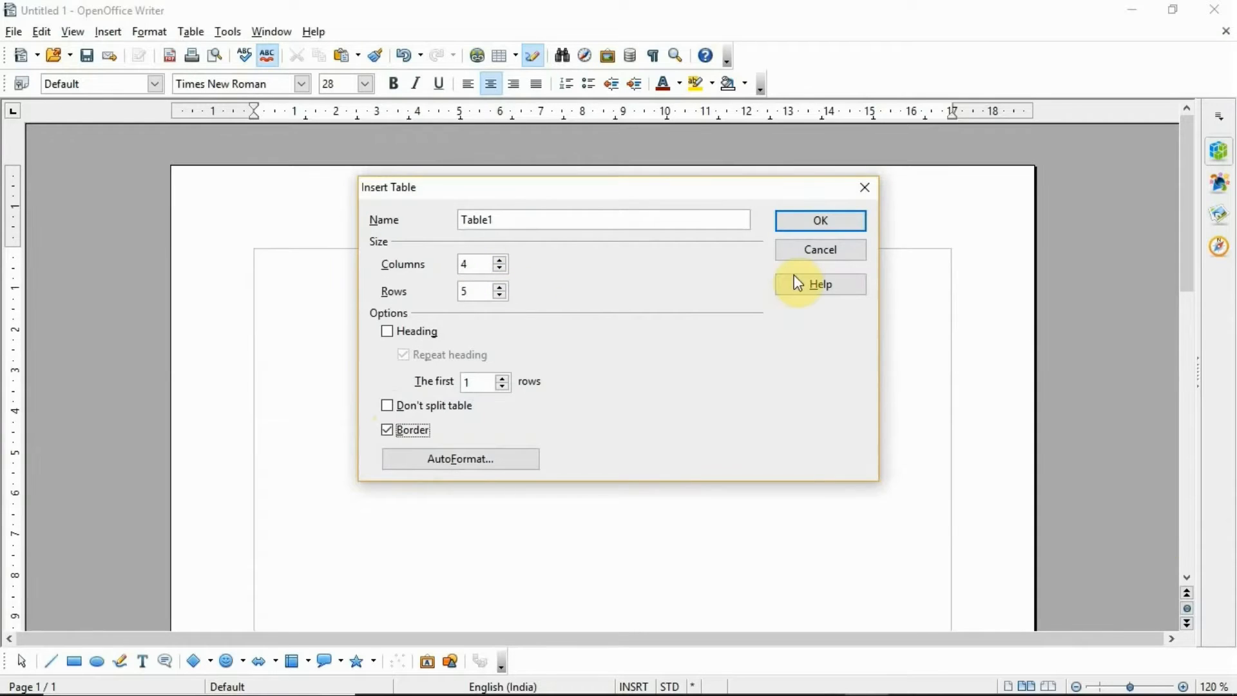
{"action": "left_click", "coordinate": [819, 220]}
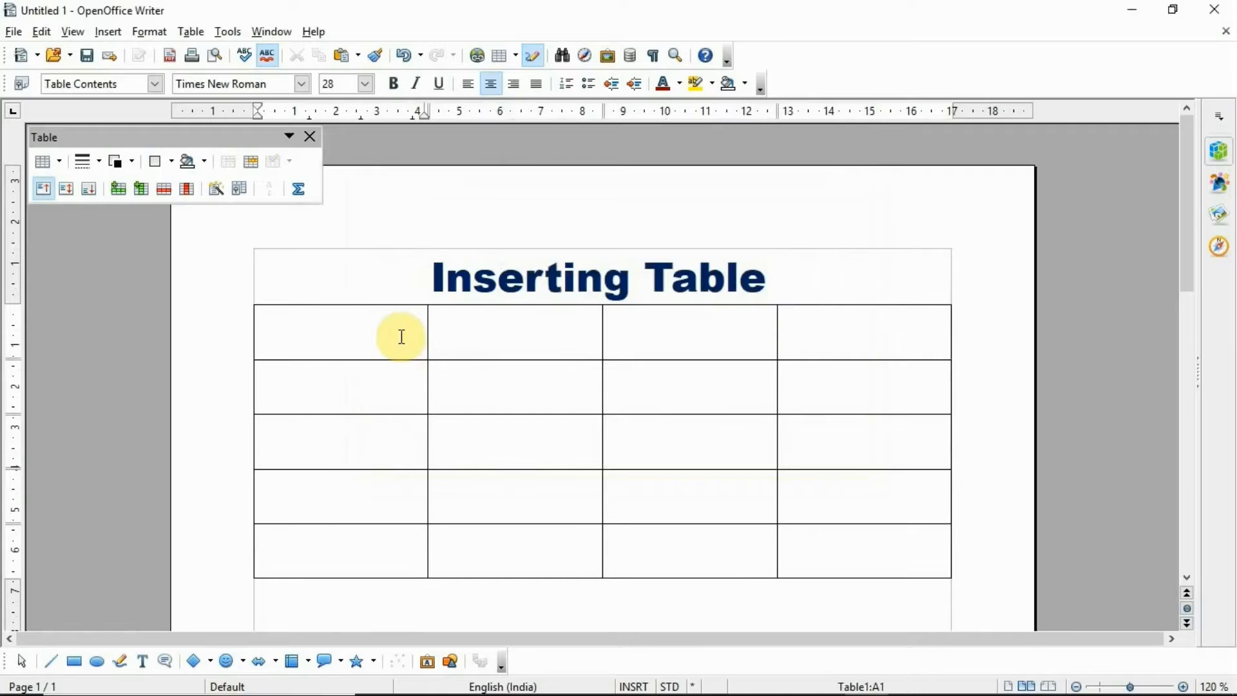
Fill the table's header row with R.No., Name, Class and Mob. No
{"action": "type", "text": "R.No."}
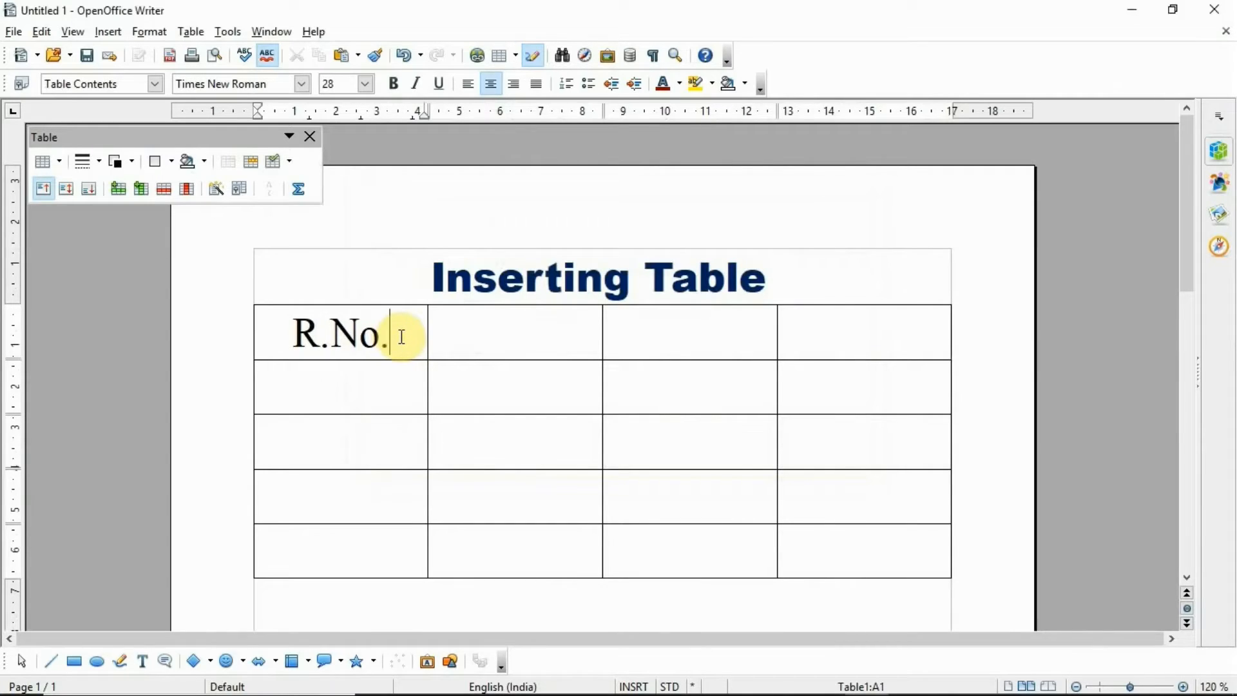
{"action": "key", "text": "Tab"}
{"action": "type", "text": "Name"}
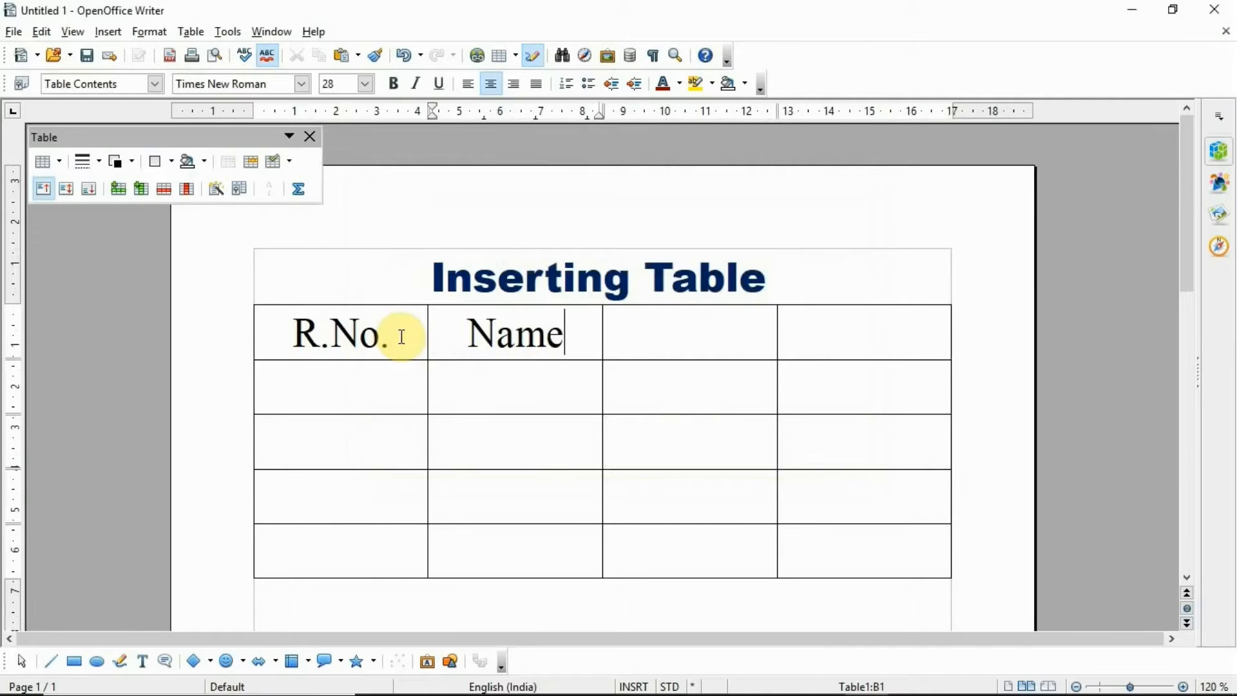
{"action": "key", "text": "Tab"}
{"action": "type", "text": "Class"}
{"action": "key", "text": "Tab"}
{"action": "type", "text": "Mob. No"}
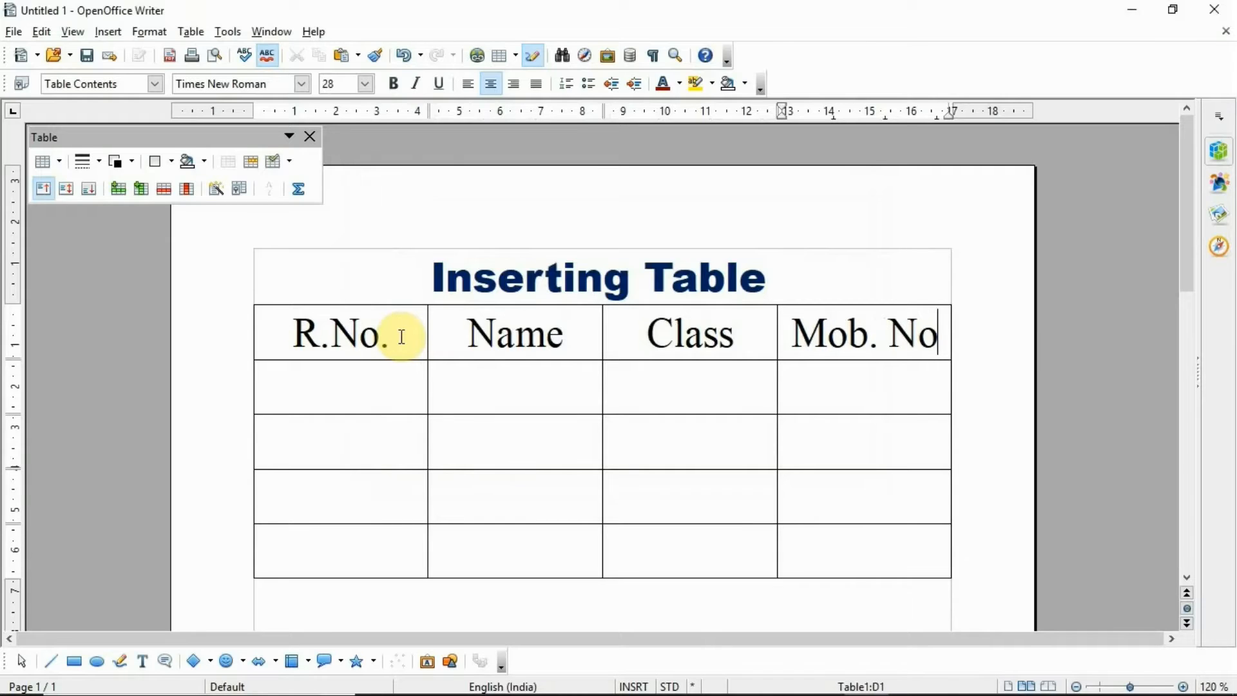
{"action": "type", "text": "."}
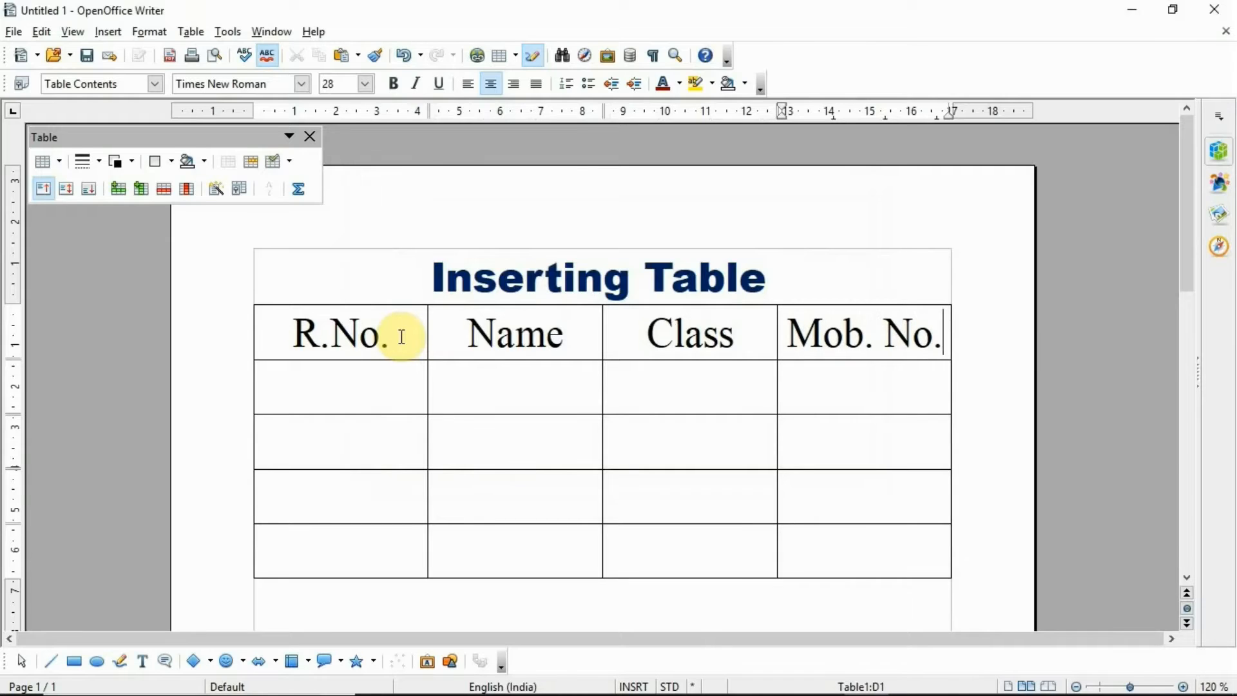
Fill the first data row with roll number 1, the student's name, class 10th and the mobile number
{"action": "left_click", "coordinate": [331, 383]}
{"action": "type", "text": "1"}
{"action": "key", "text": "Tab"}
{"action": "type", "text": "Ram"}
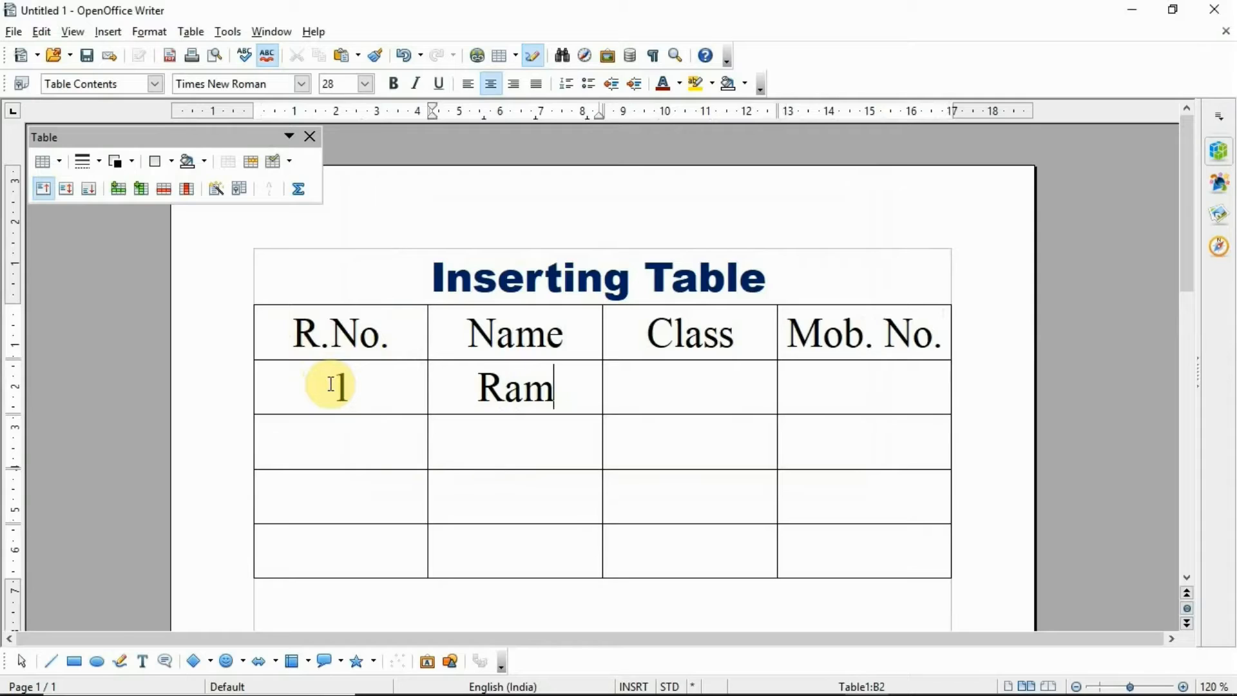
{"action": "key", "text": "Tab"}
{"action": "type", "text": "10th "}
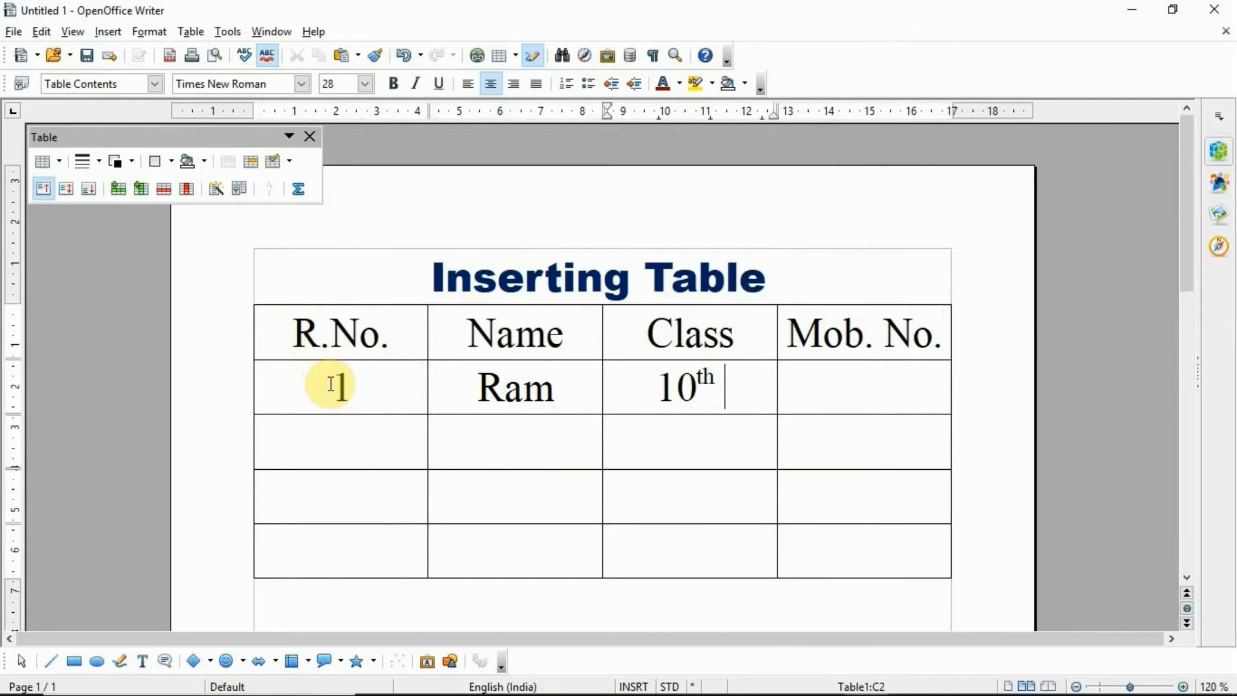
{"action": "type", "text": "987"}
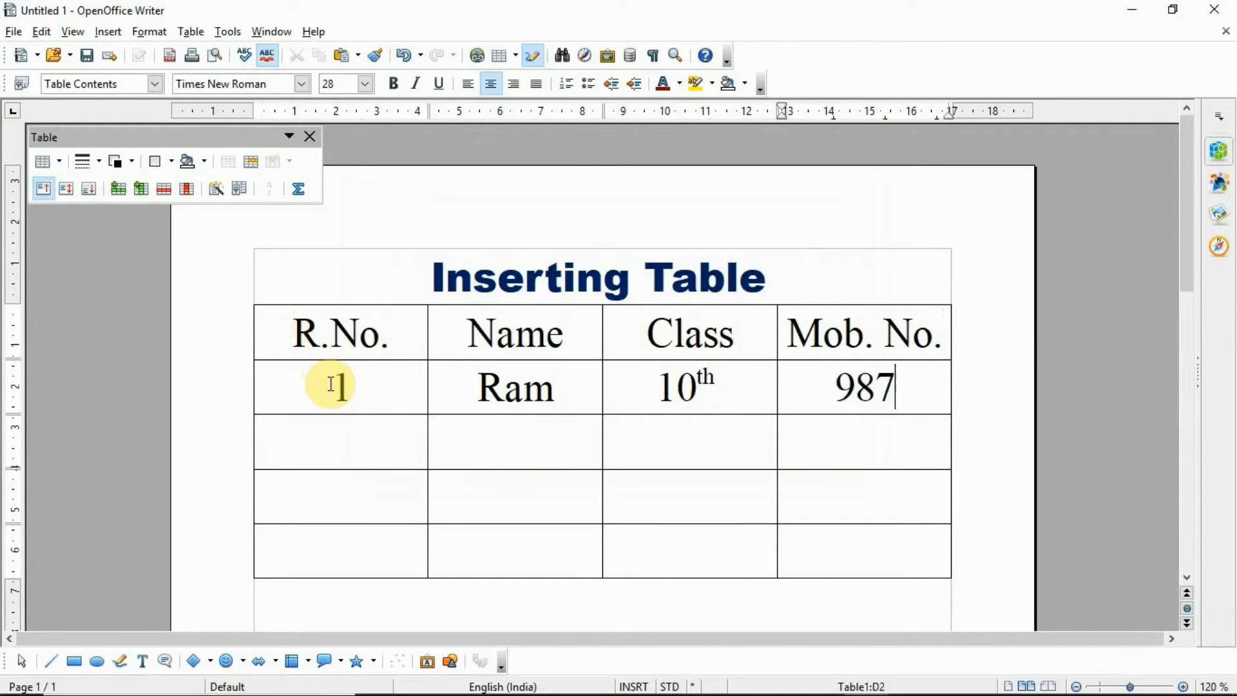
{"action": "type", "text": "6543210"}
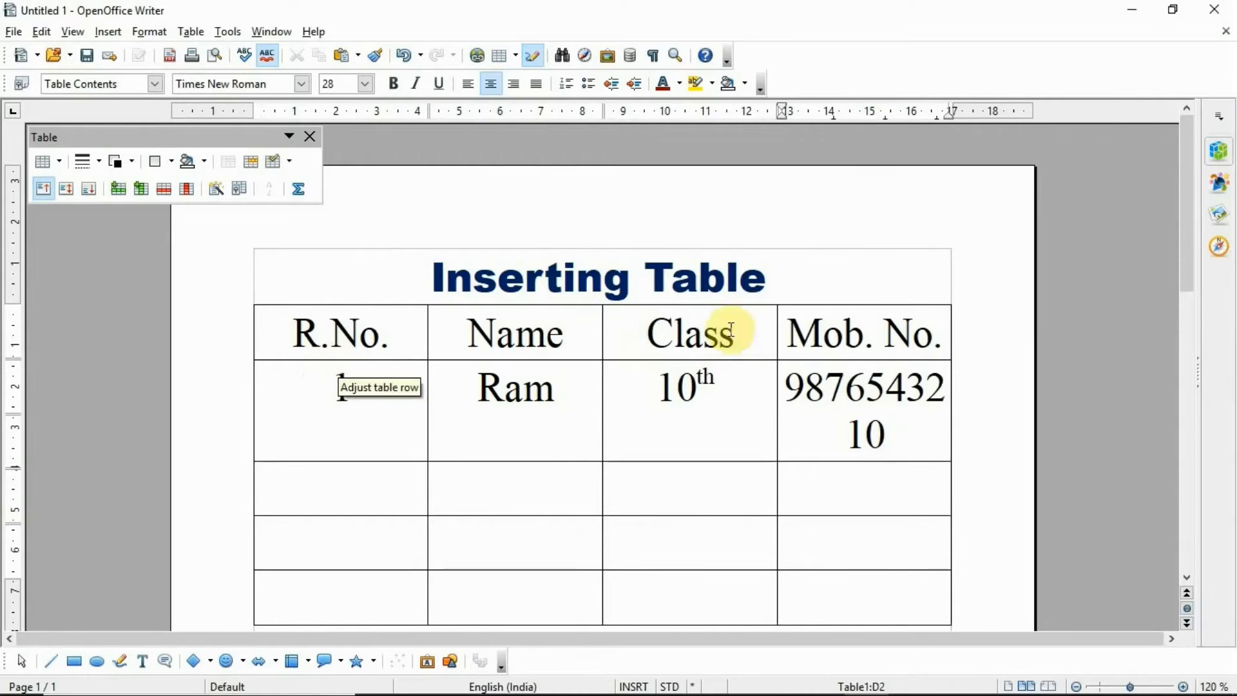
Widen the Mob. No. column to fit each number on one line, and paste student records into the rows below the first
{"action": "left_click_drag", "start_coordinate": [777, 336], "coordinate": [741, 338]}
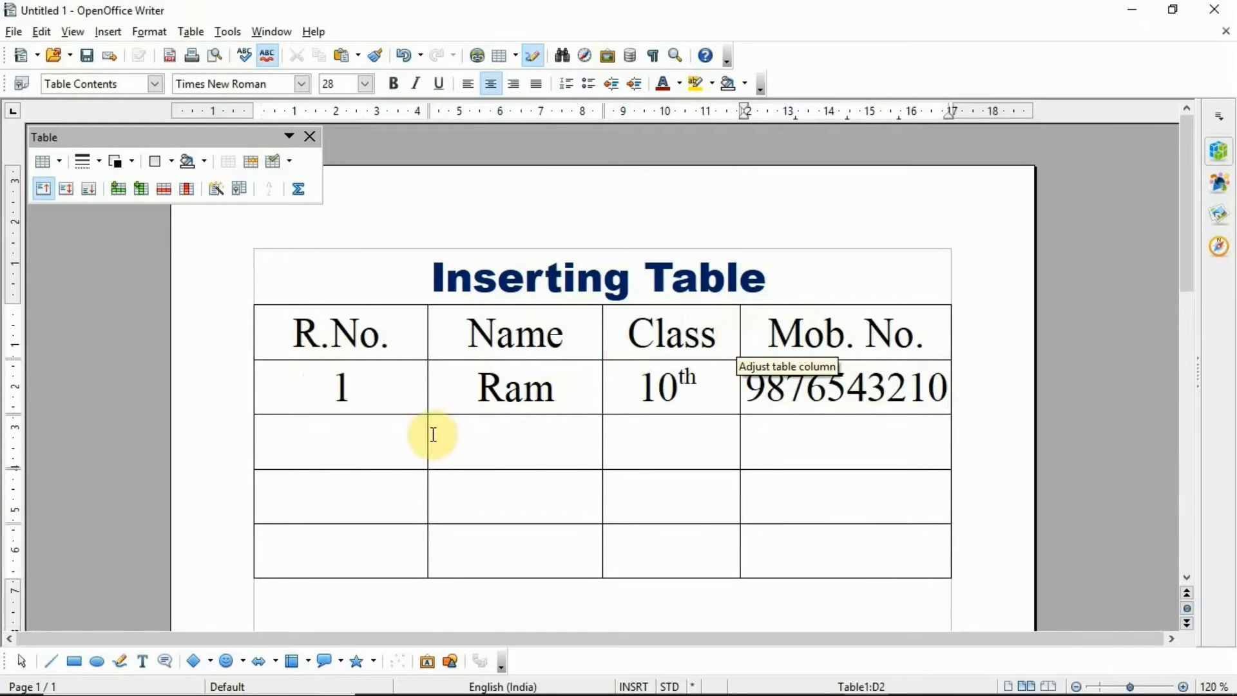
{"action": "left_click", "coordinate": [392, 441]}
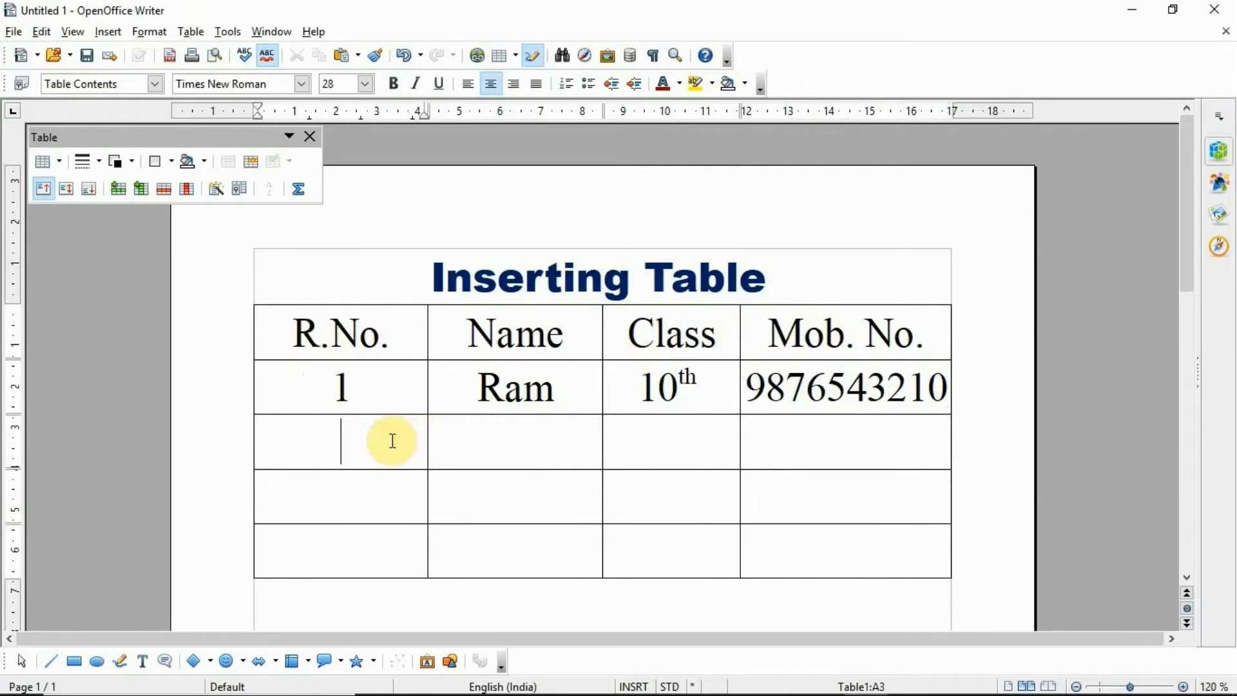
{"action": "key", "text": "ctrl+v"}
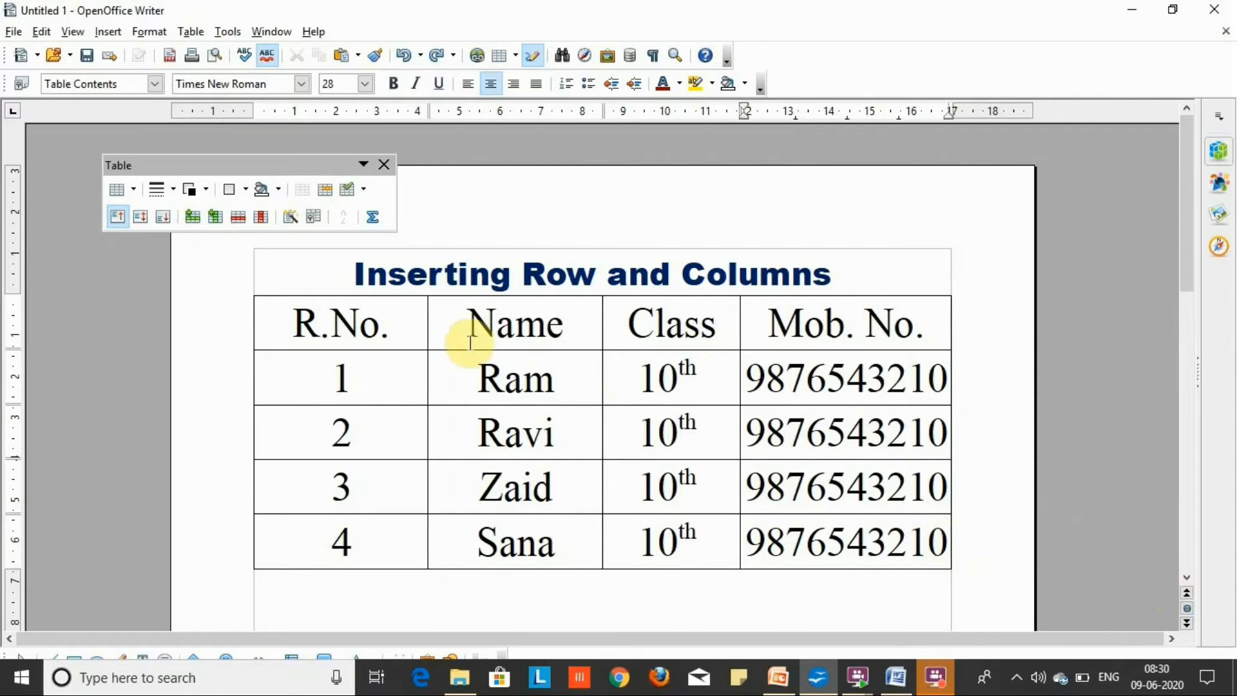
Insert a row below row 4 and enter roll number 5 and the student's name in it
{"action": "left_click", "coordinate": [192, 216]}
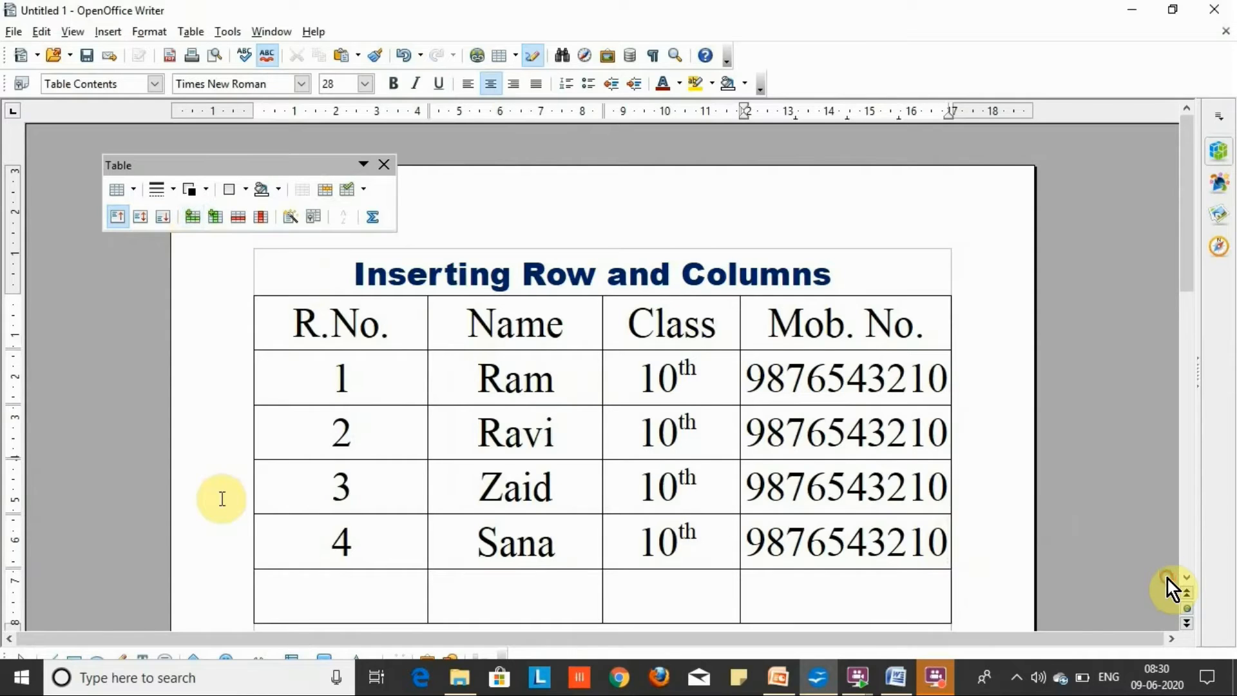
{"action": "left_click", "coordinate": [340, 582]}
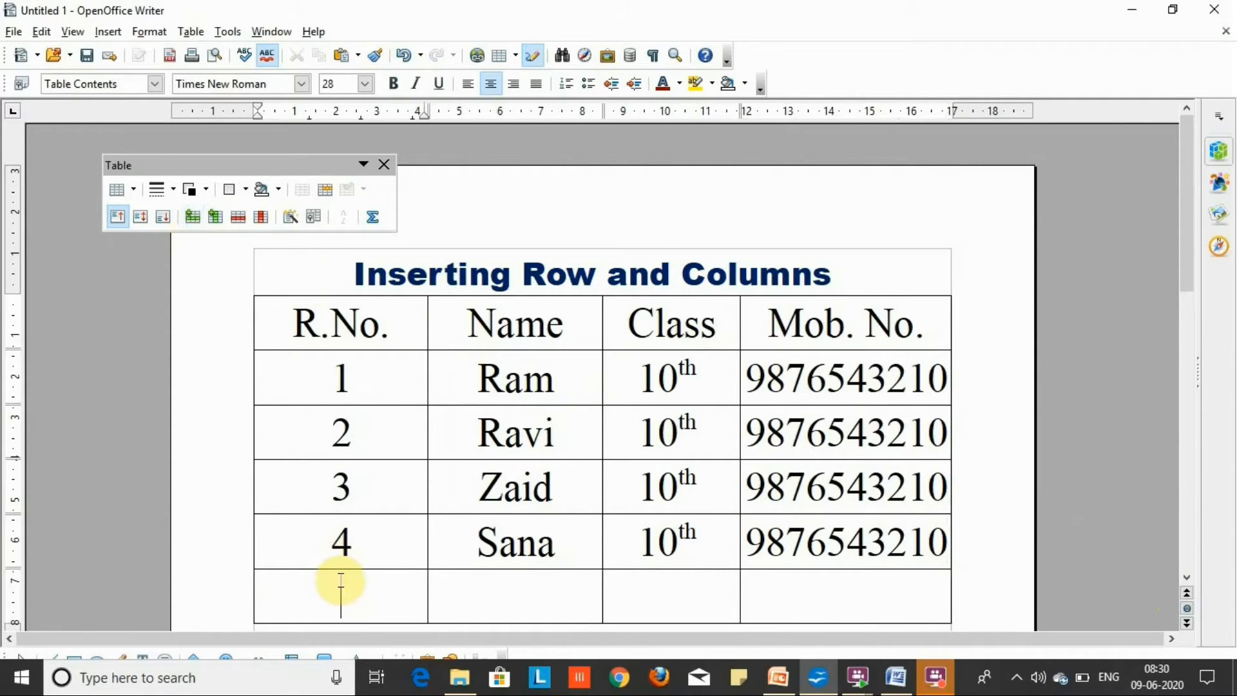
{"action": "type", "text": "5"}
{"action": "key", "text": "Tab"}
{"action": "type", "text": "Maya"}
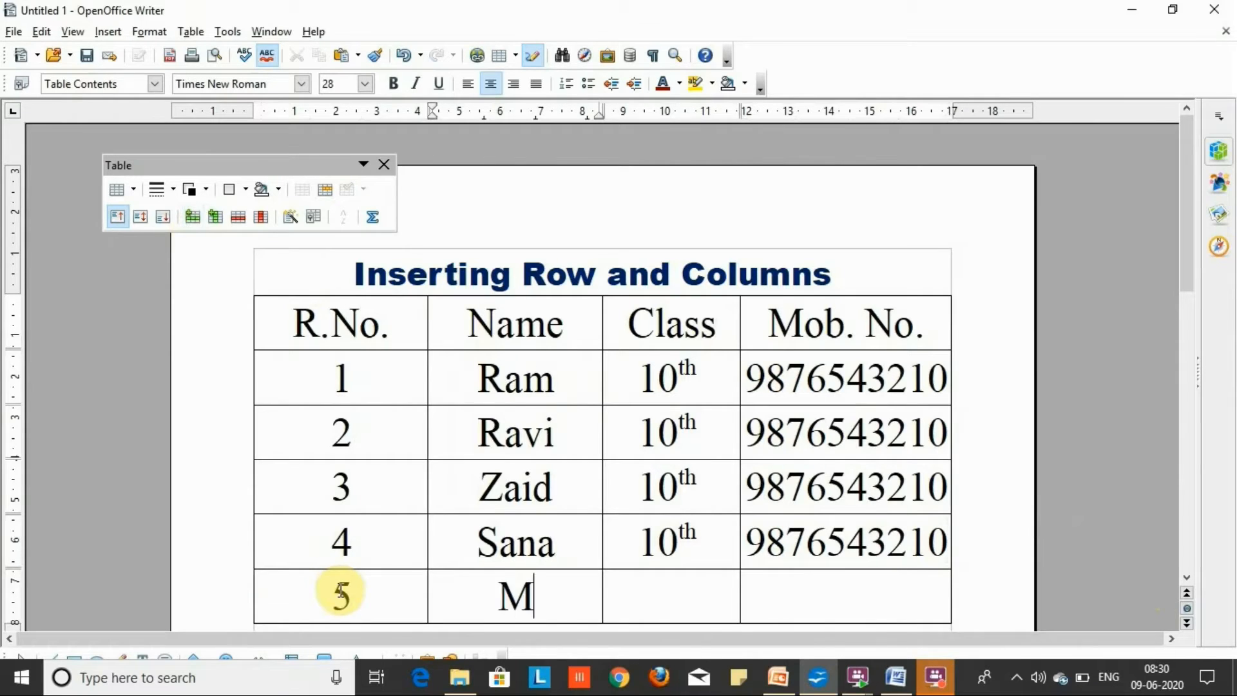
{"action": "key", "text": "Tab"}
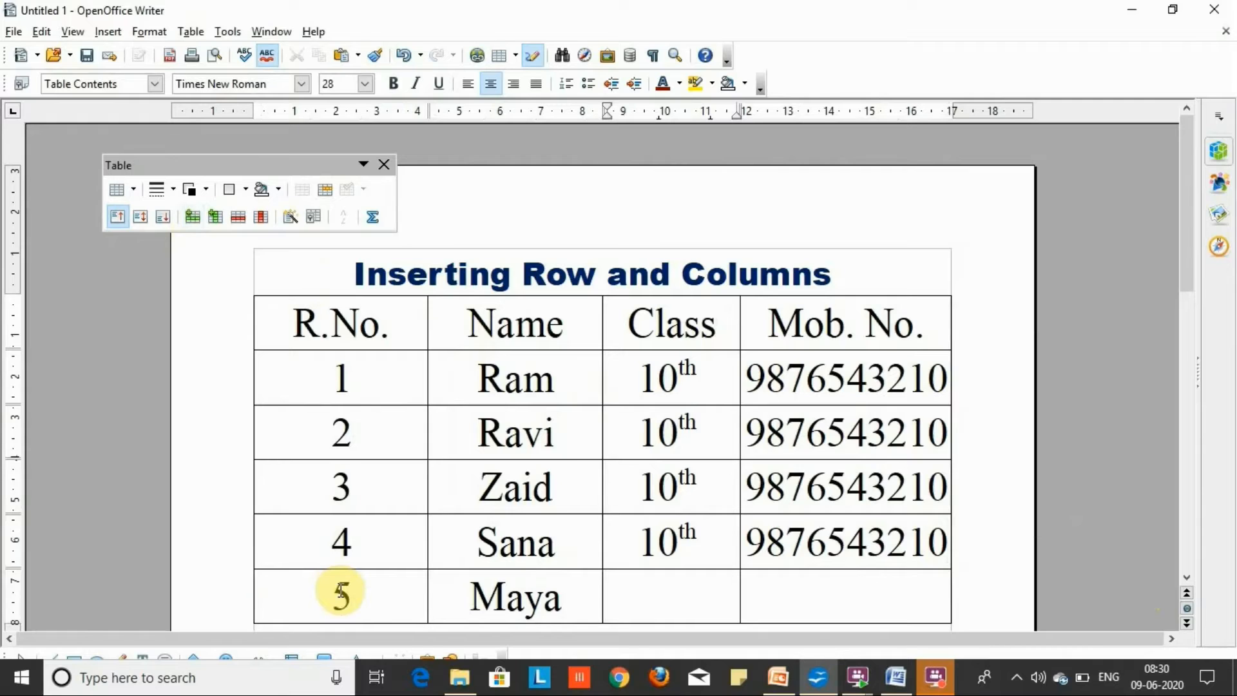
Copy the class and mobile number cells from student 4's row into student 5's row
{"action": "left_click", "coordinate": [642, 549]}
{"action": "left_click_drag", "start_coordinate": [642, 549], "coordinate": [925, 542]}
{"action": "key", "text": "ctrl+c"}
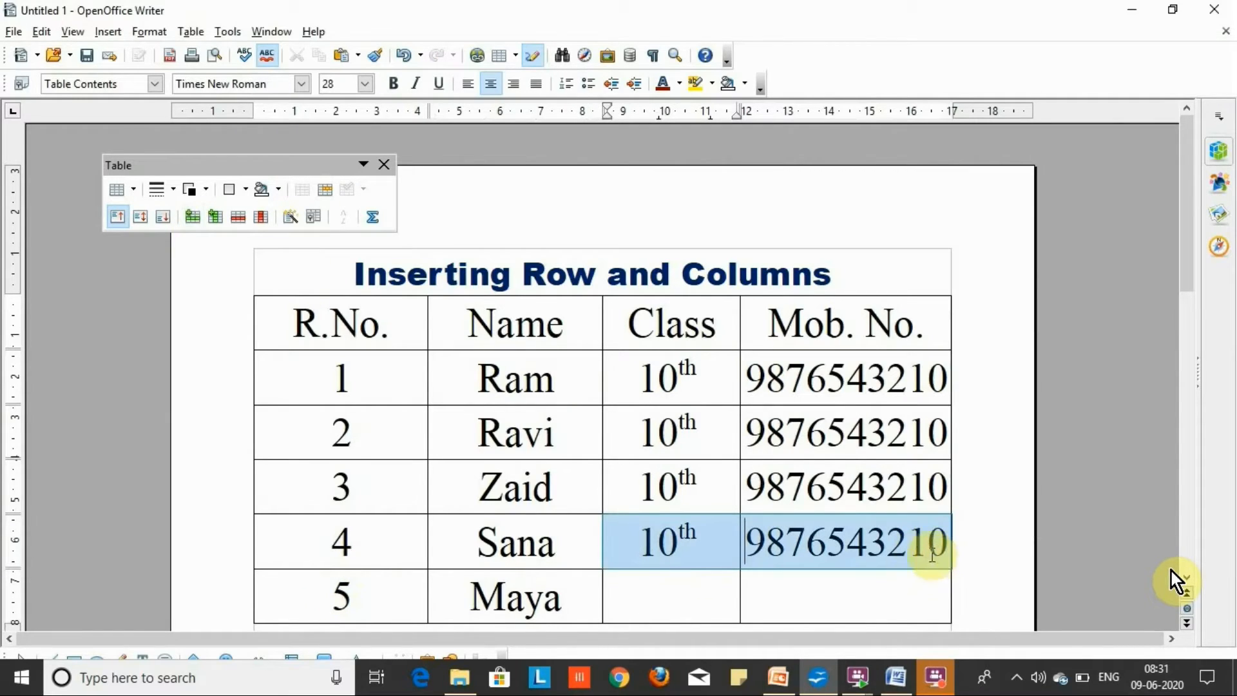
{"action": "left_click", "coordinate": [674, 607]}
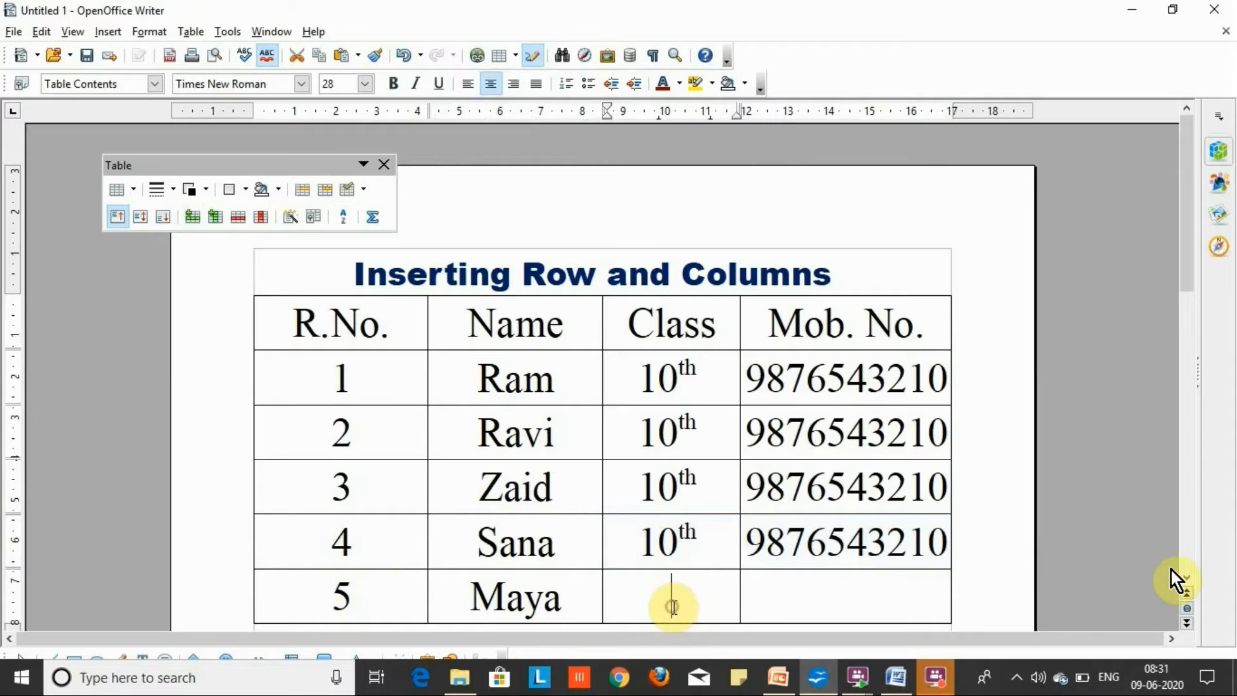
{"action": "key", "text": "ctrl+v"}
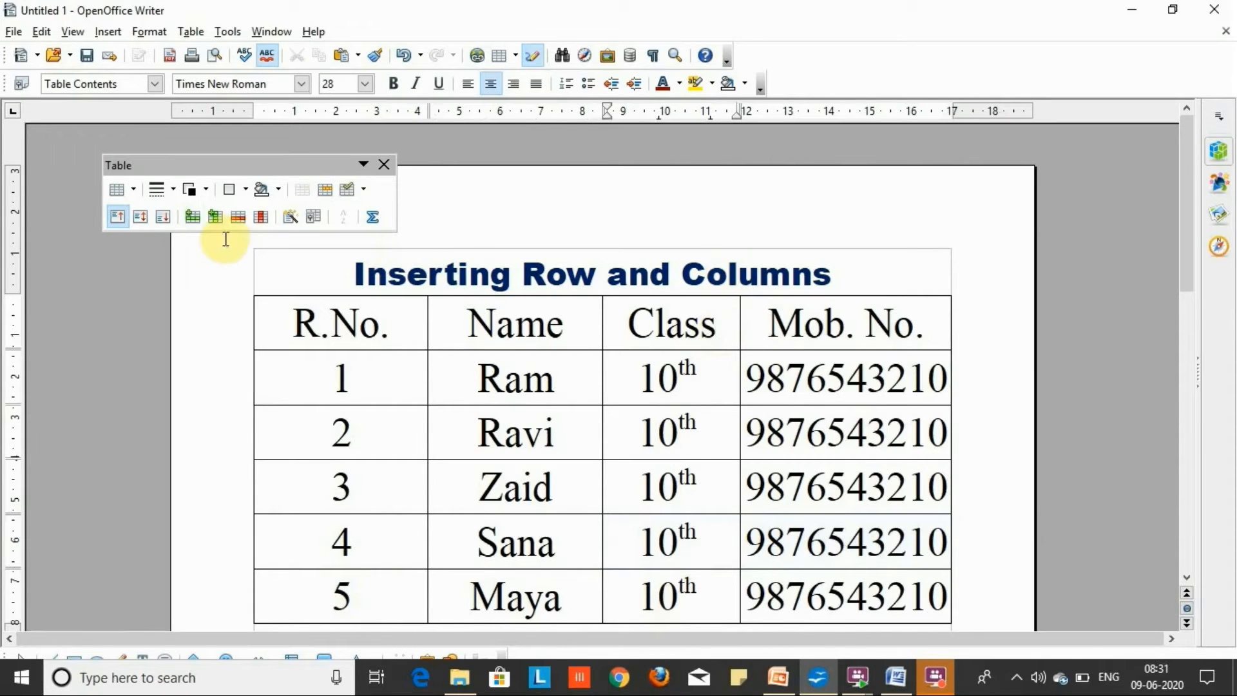
Insert a column between Class and Mob. No. and give it the heading Sec
{"action": "left_click", "coordinate": [216, 218]}
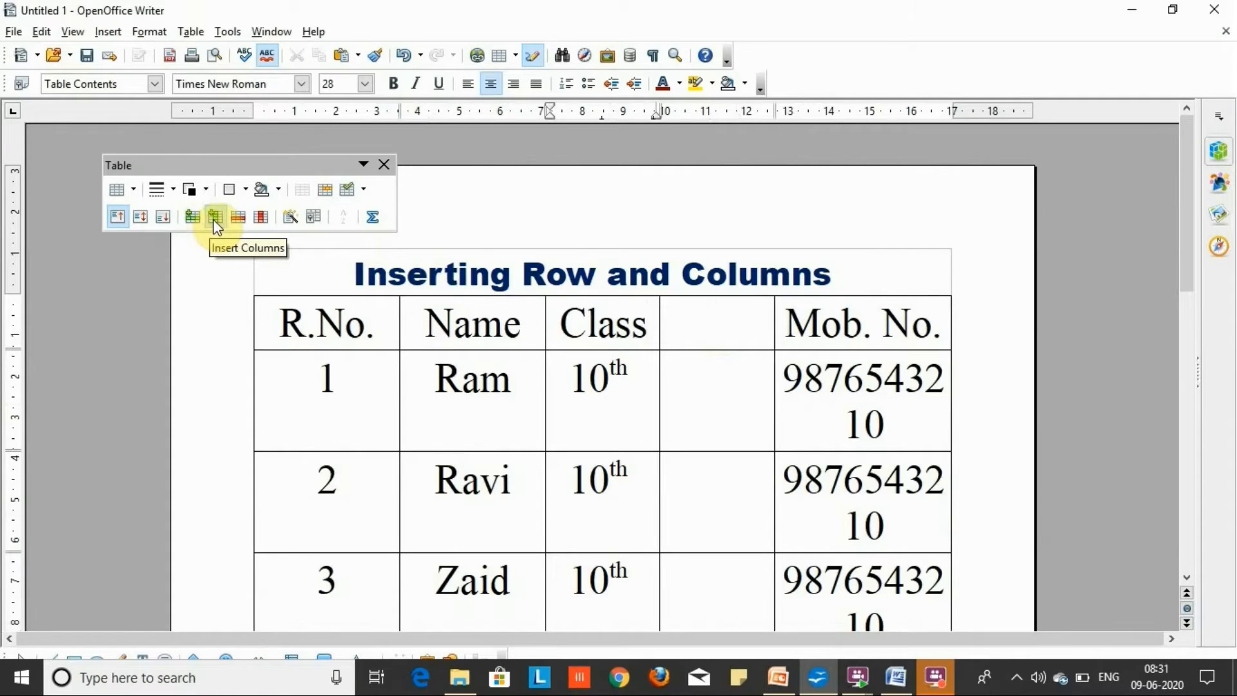
{"action": "left_click", "coordinate": [682, 330]}
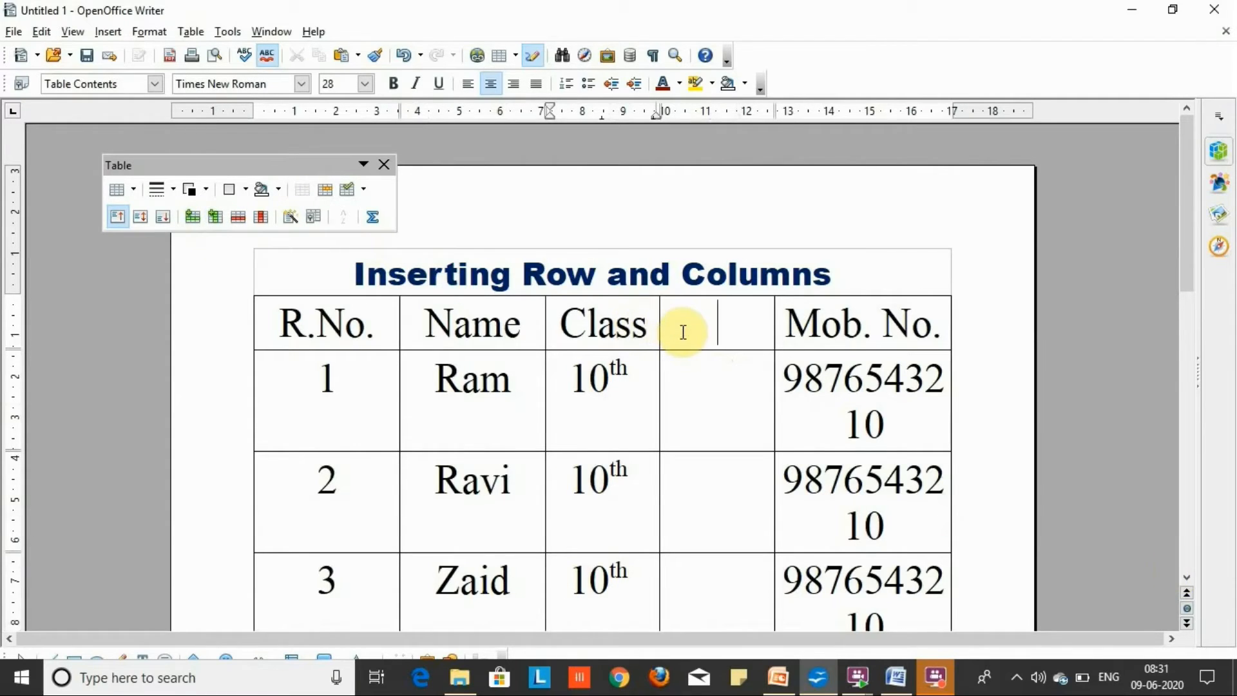
{"action": "type", "text": "Sec"}
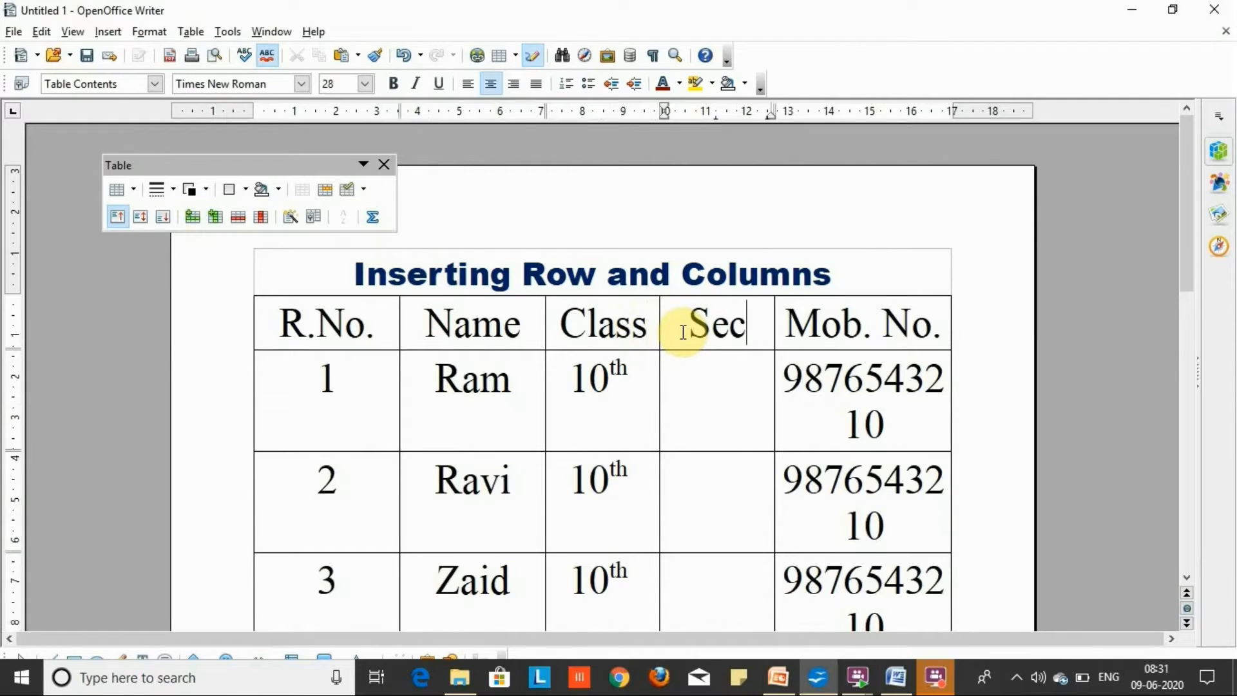
Enter section B for the first student and copy it into the Sec cells of all the other students
{"action": "left_click", "coordinate": [692, 404]}
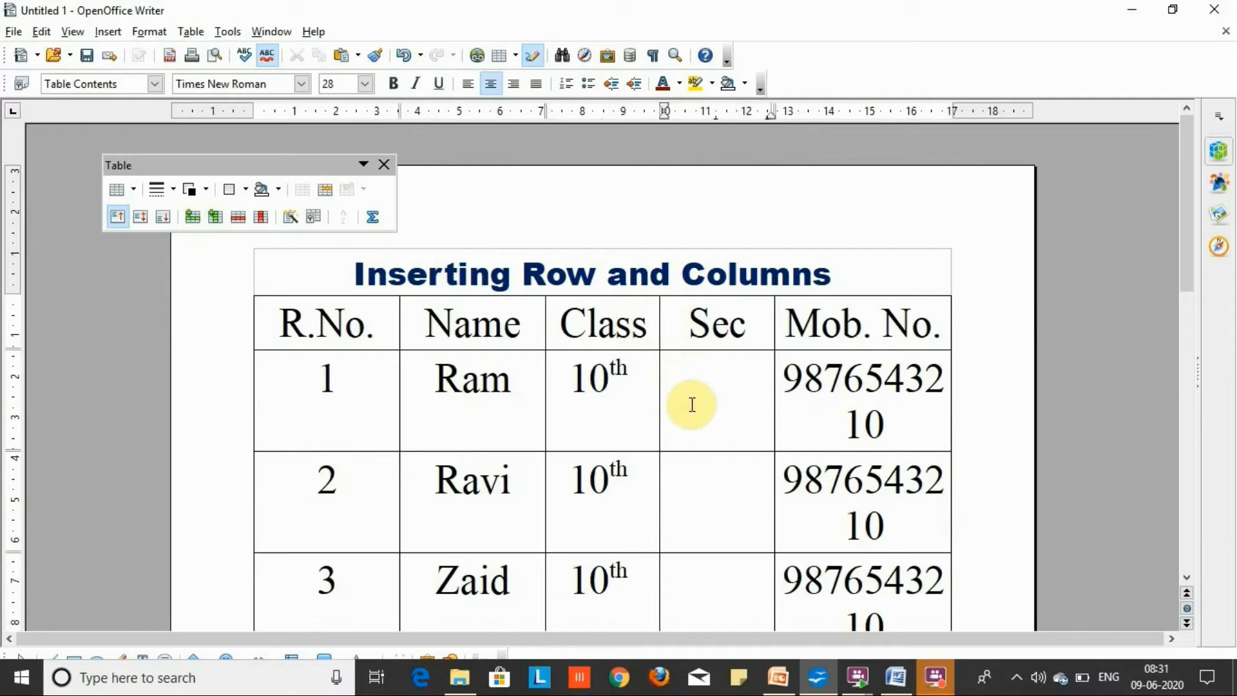
{"action": "type", "text": "B"}
{"action": "left_click_drag", "start_coordinate": [709, 379], "coordinate": [750, 381]}
{"action": "key", "text": "ctrl+c"}
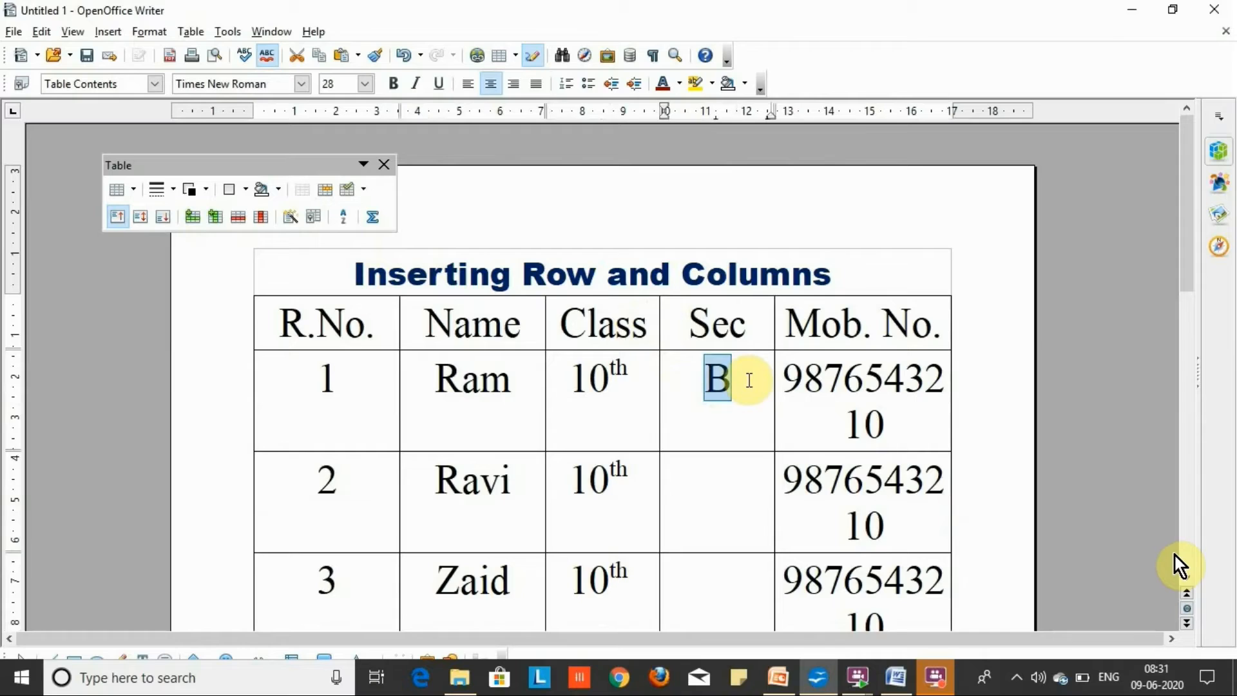
{"action": "left_click", "coordinate": [717, 488]}
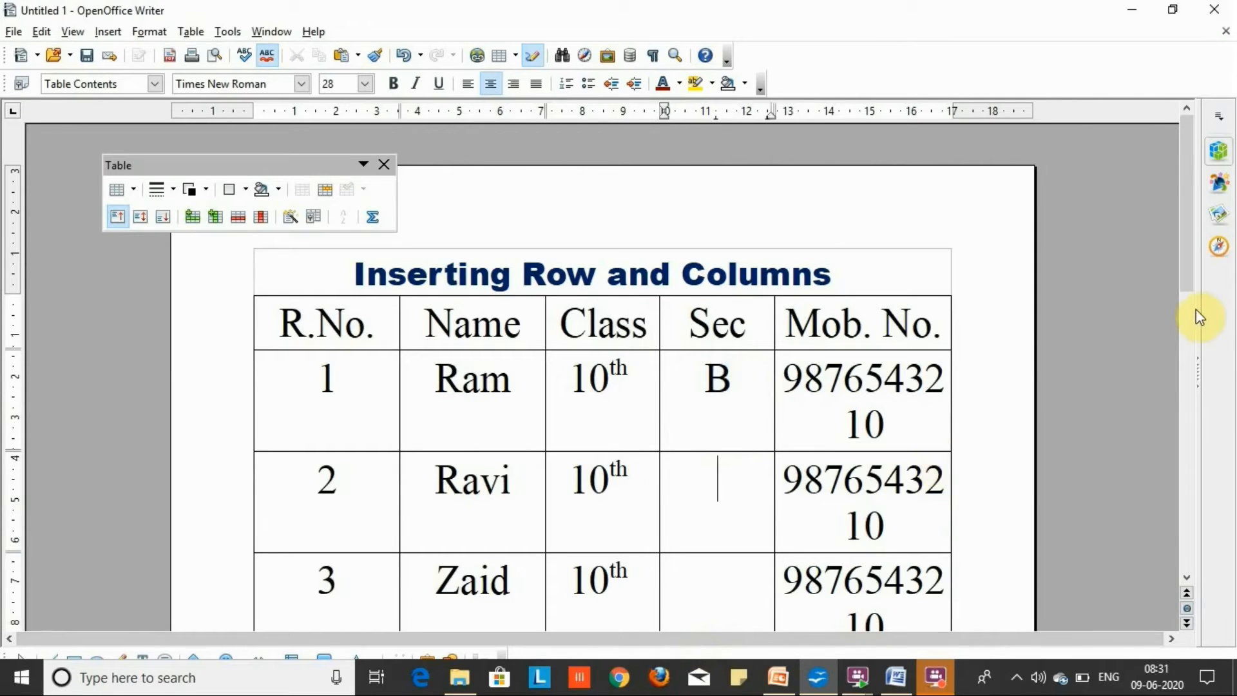
{"action": "left_click_drag", "start_coordinate": [1190, 286], "coordinate": [1187, 337]}
{"action": "left_click_drag", "start_coordinate": [684, 354], "coordinate": [712, 486]}
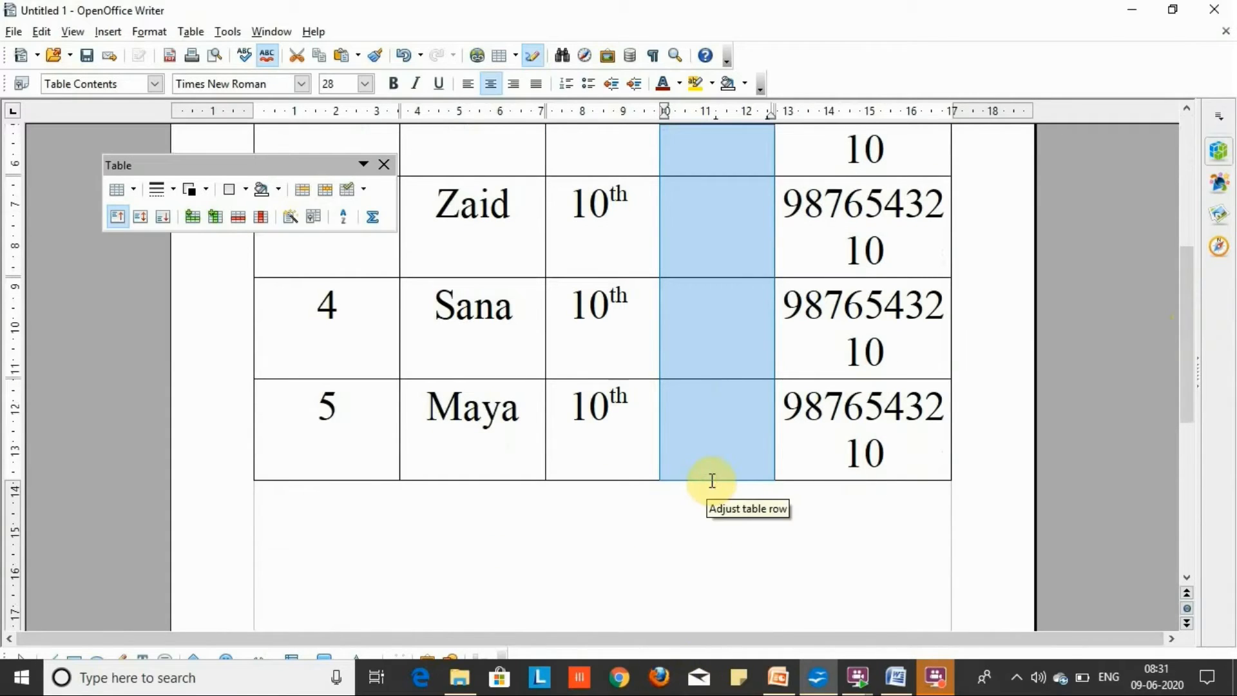
{"action": "key", "text": "ctrl+v"}
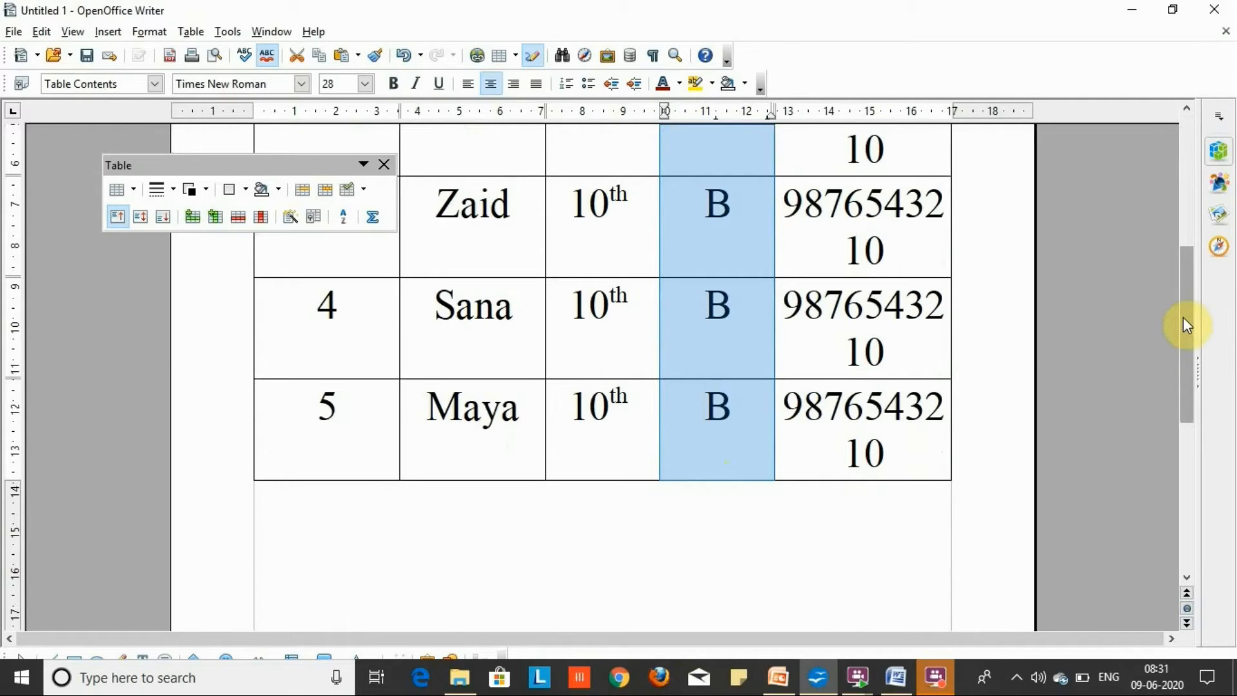
Narrow the R.No., Name, Class and Sec columns so each mobile number fits on one line
{"action": "left_click_drag", "start_coordinate": [1186, 323], "coordinate": [1185, 218]}
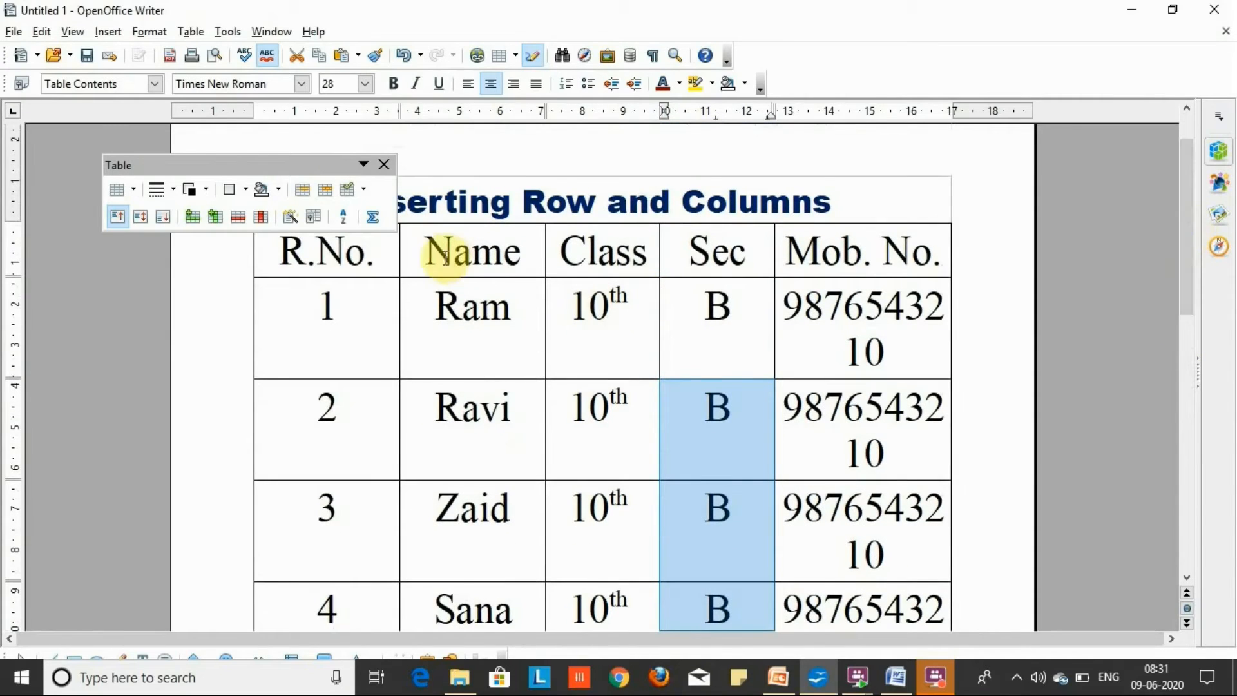
{"action": "left_click", "coordinate": [396, 254]}
{"action": "left_click_drag", "start_coordinate": [399, 255], "coordinate": [381, 257]}
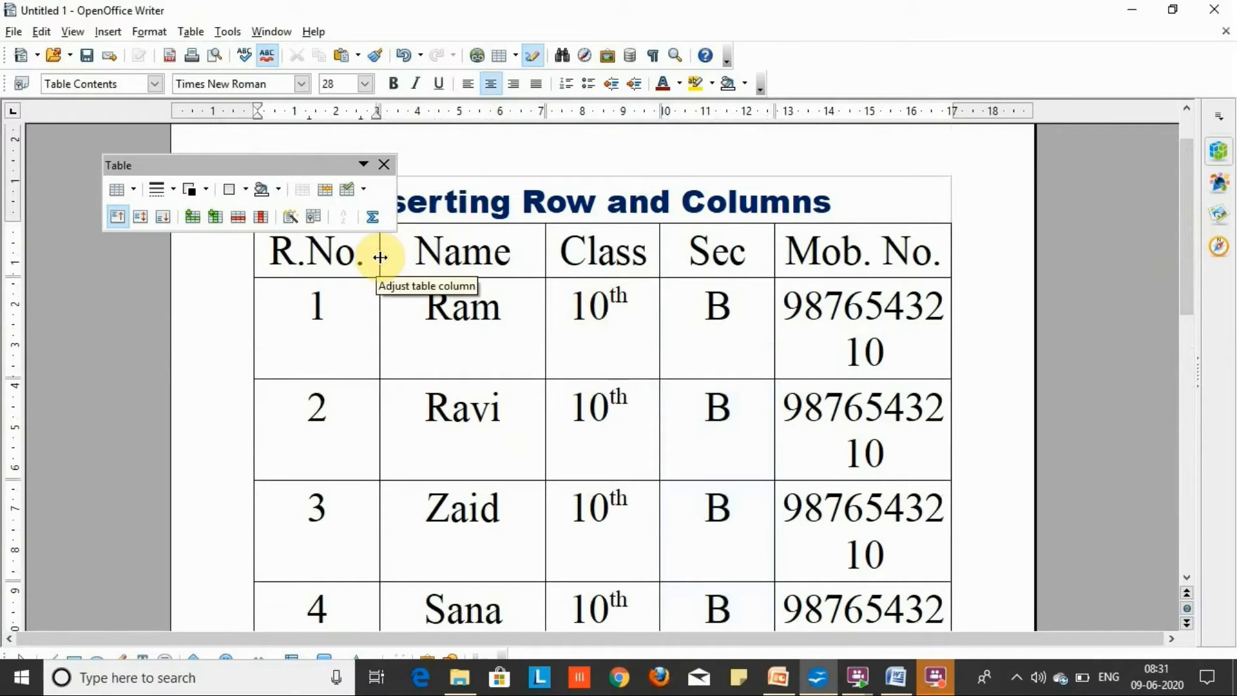
{"action": "left_click_drag", "start_coordinate": [545, 247], "coordinate": [519, 247]}
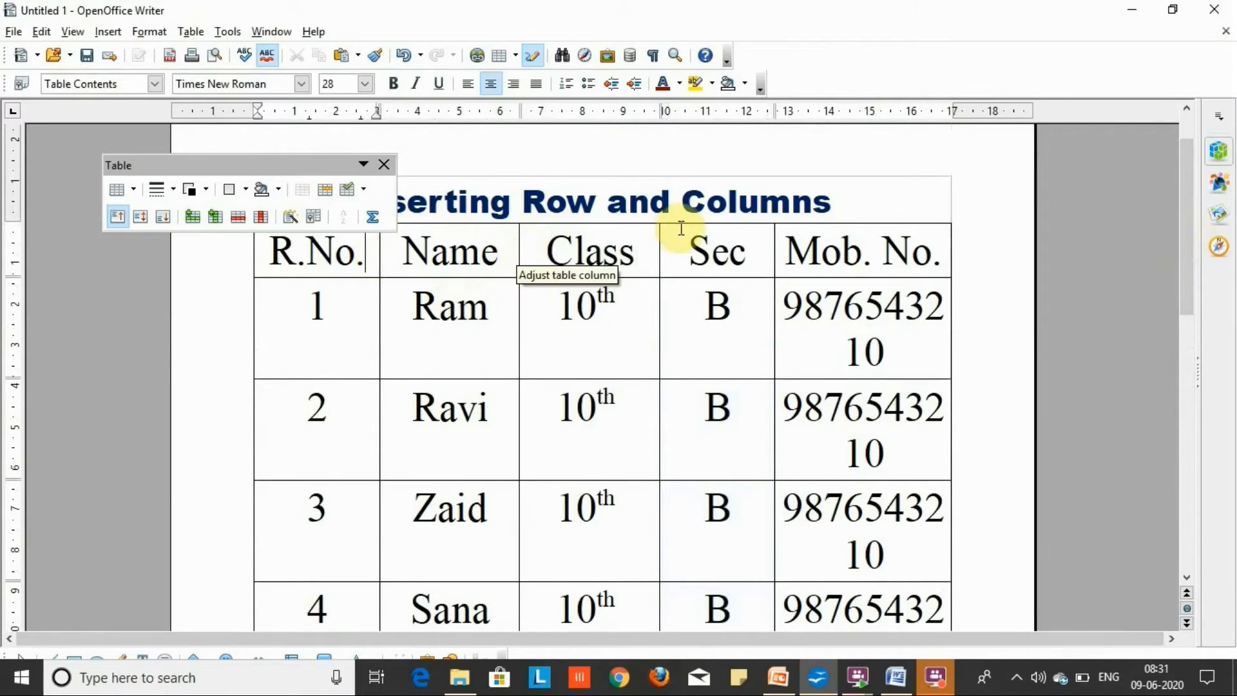
{"action": "left_click_drag", "start_coordinate": [660, 239], "coordinate": [638, 242]}
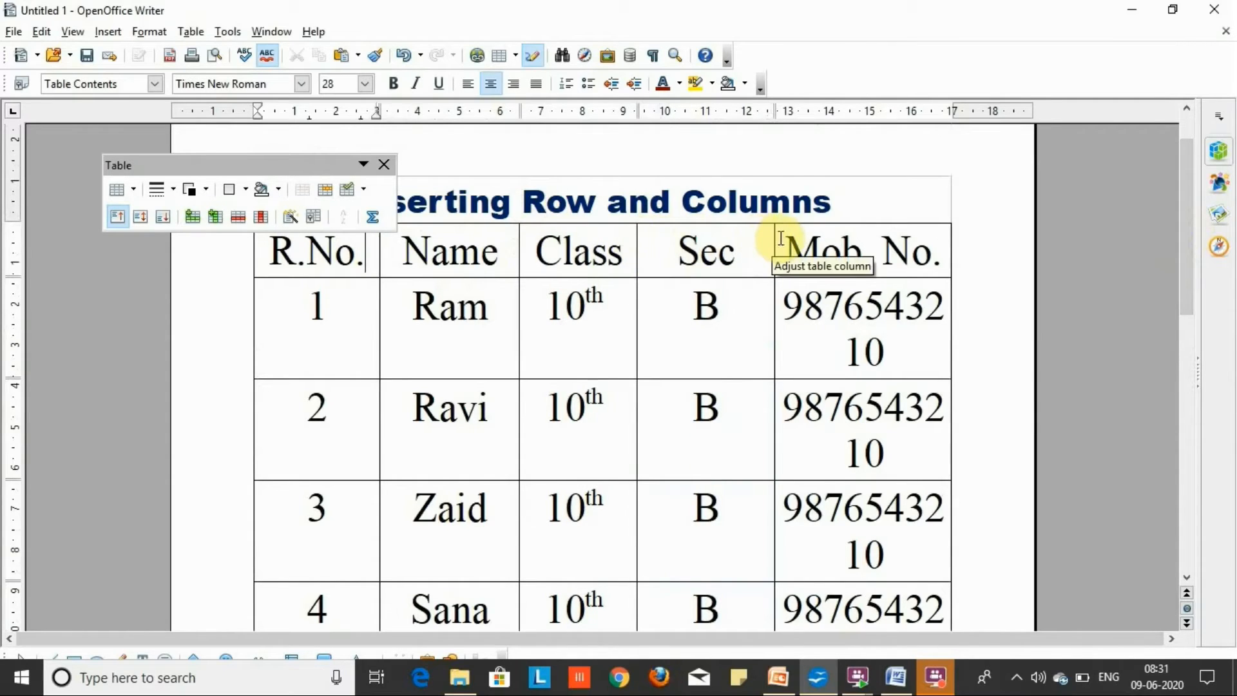
{"action": "left_click_drag", "start_coordinate": [779, 239], "coordinate": [727, 254]}
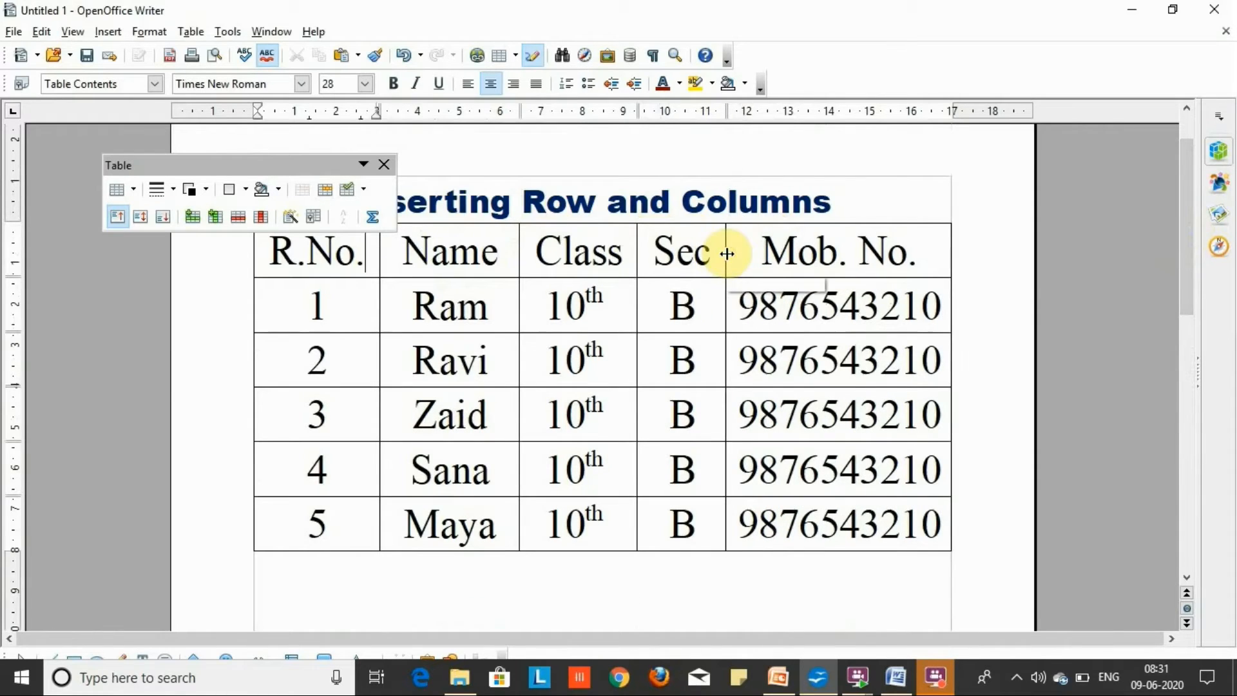
Highlight the added row 5 and the added Sec column in turn
{"action": "left_click", "coordinate": [943, 526]}
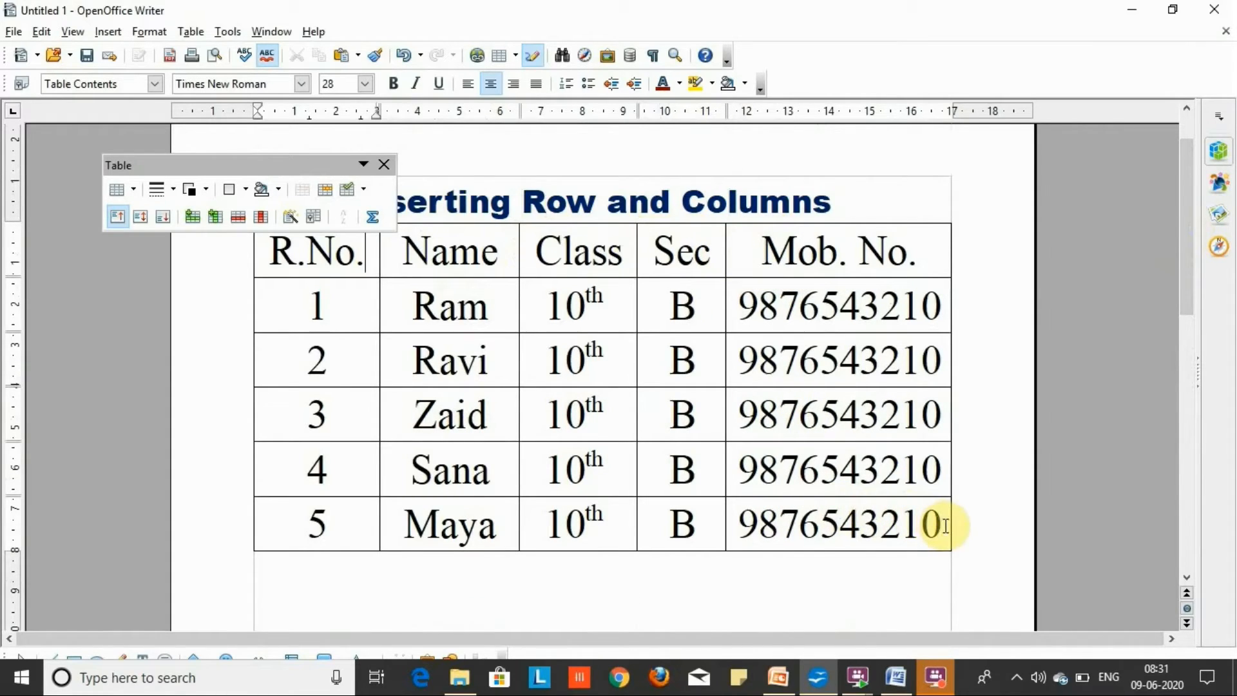
{"action": "left_click_drag", "start_coordinate": [312, 517], "coordinate": [911, 544]}
{"action": "left_click_drag", "start_coordinate": [658, 245], "coordinate": [669, 516]}
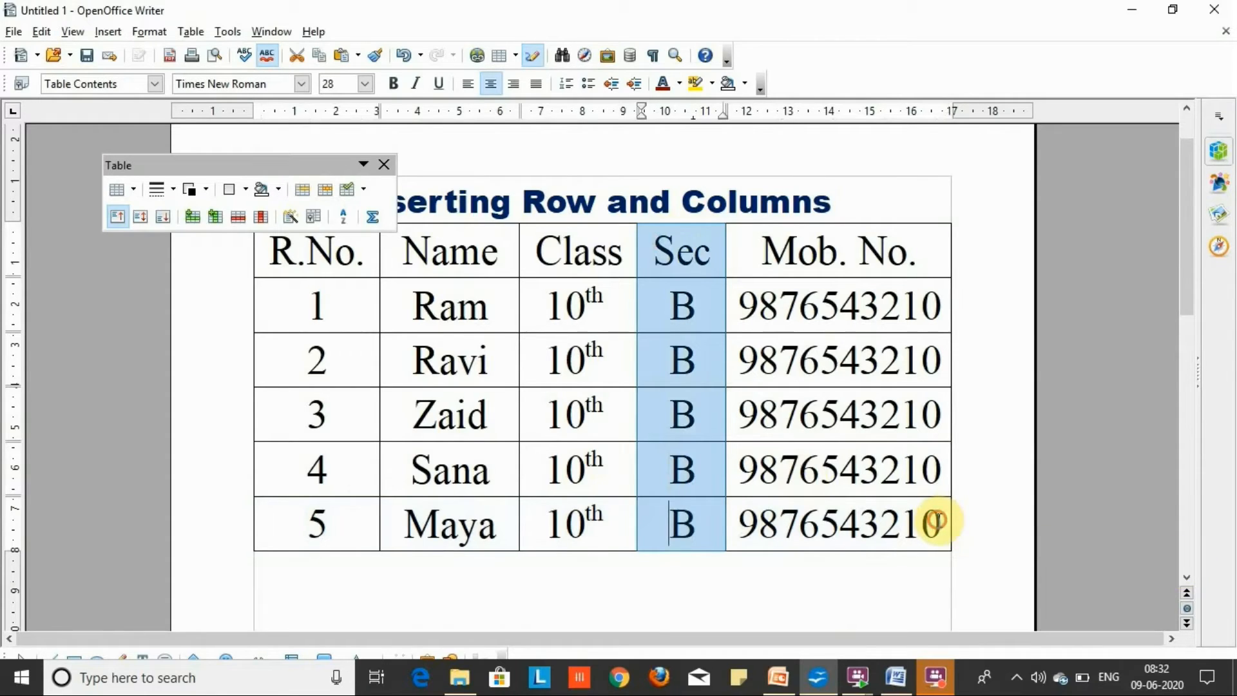
Append a new row to the table, starting from the end of the last student's mobile number cell
{"action": "left_click", "coordinate": [937, 520]}
{"action": "key", "text": "Tab"}
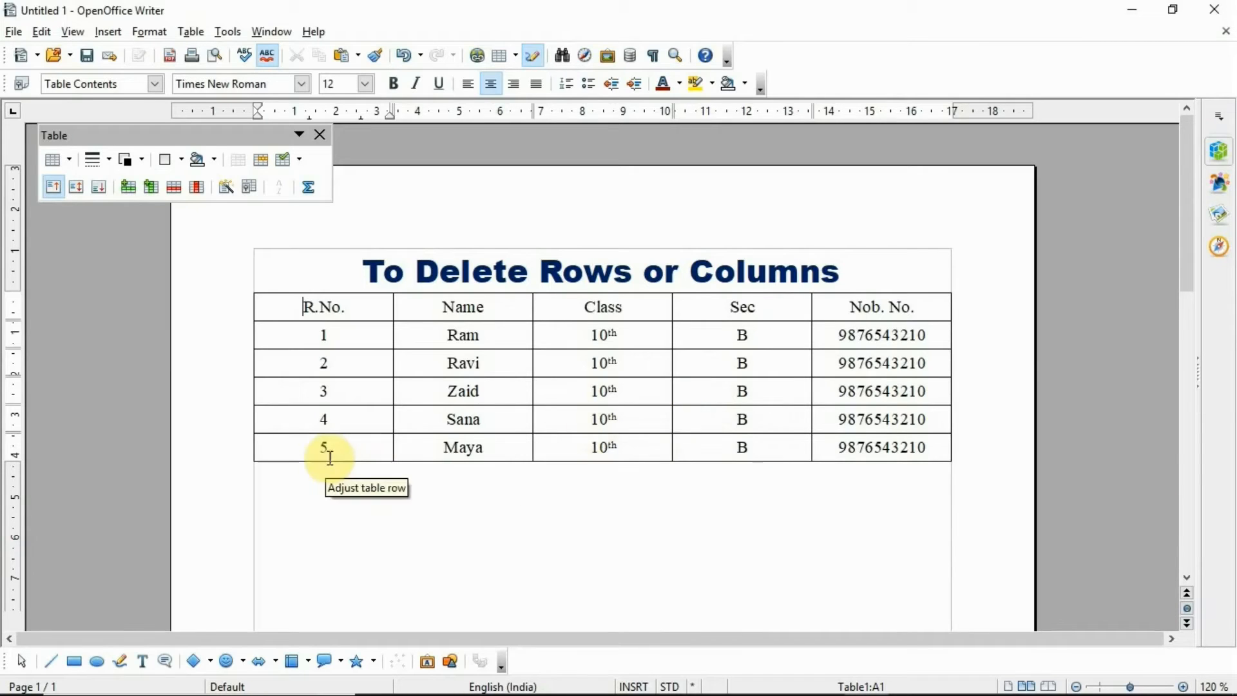
Delete the row of student number 5 and the Sec column from the table
{"action": "left_click_drag", "start_coordinate": [316, 449], "coordinate": [452, 447]}
{"action": "left_click_drag", "start_coordinate": [745, 474], "coordinate": [941, 447]}
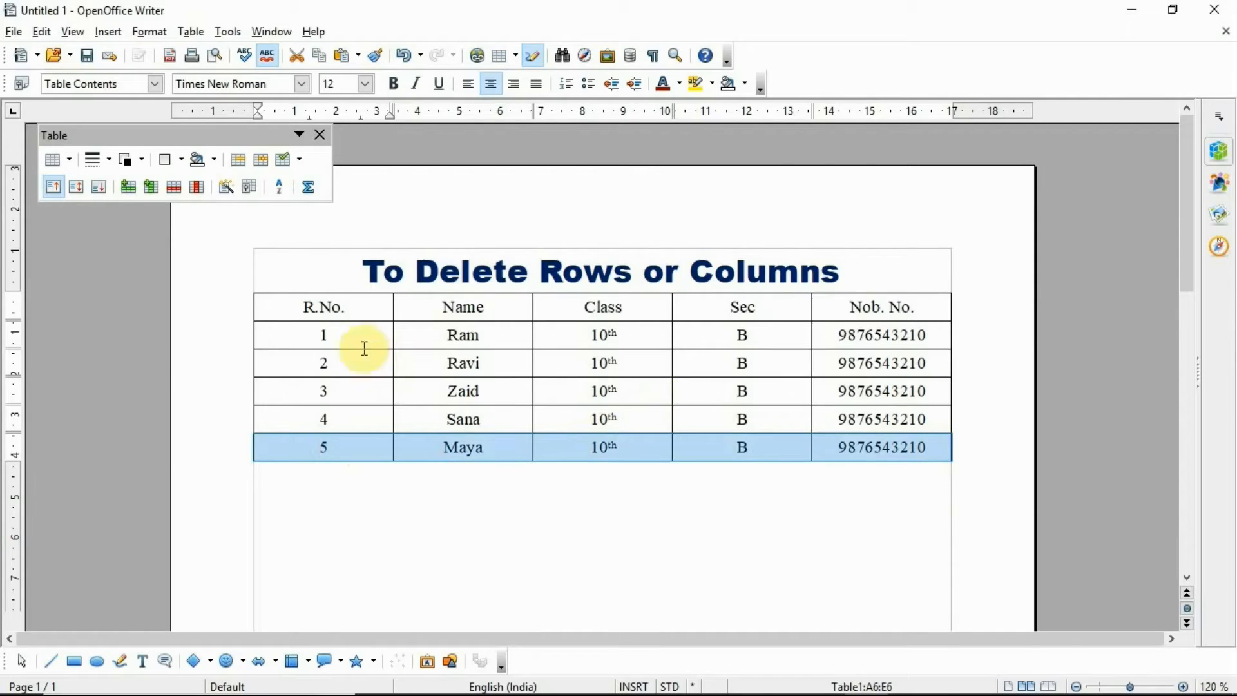
{"action": "left_click", "coordinate": [173, 191]}
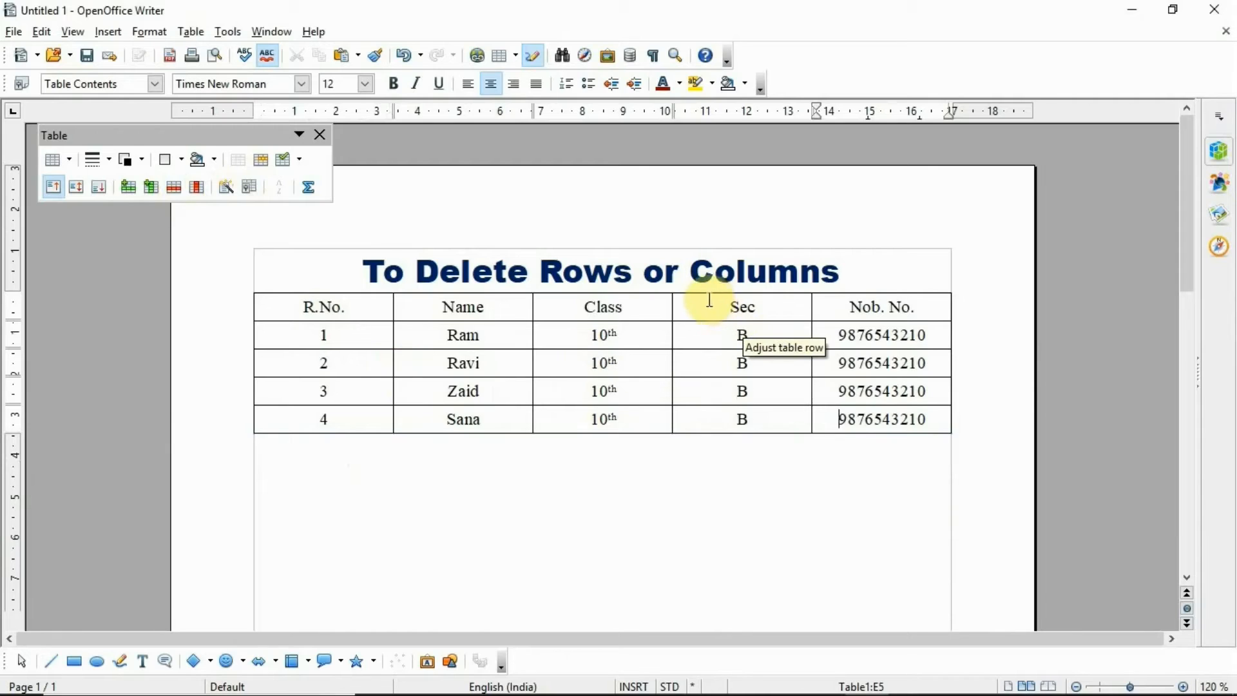
{"action": "left_click_drag", "start_coordinate": [706, 307], "coordinate": [715, 431]}
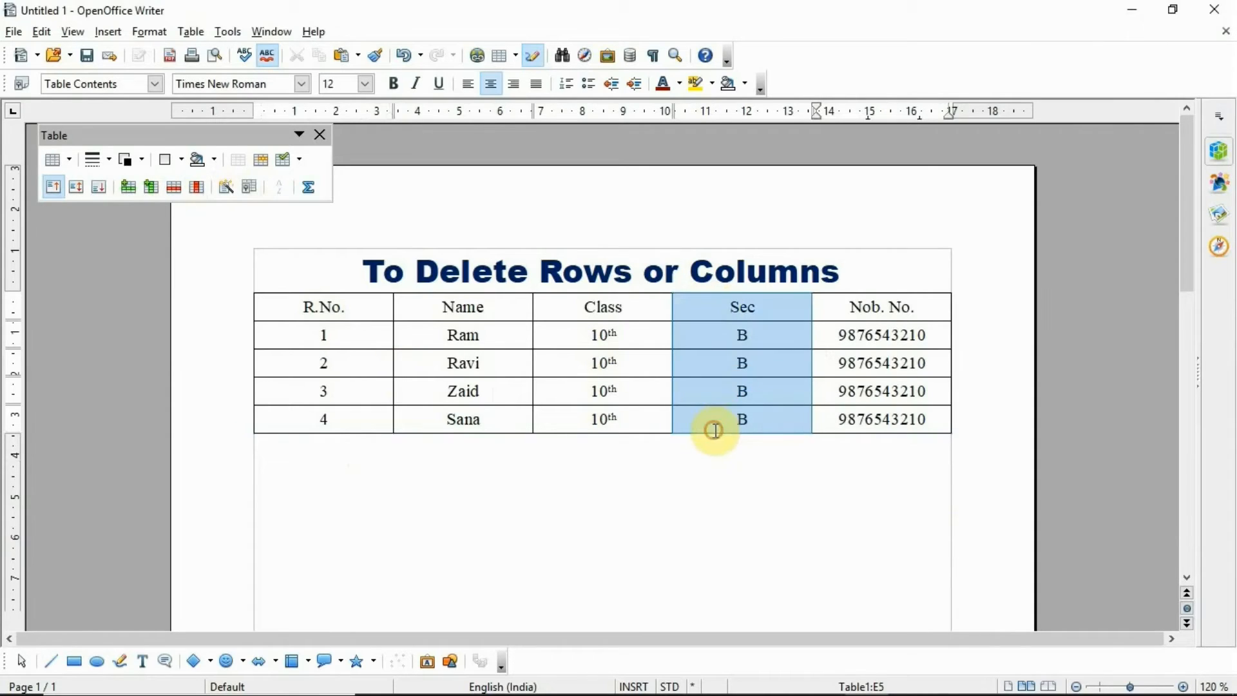
{"action": "left_click", "coordinate": [197, 187]}
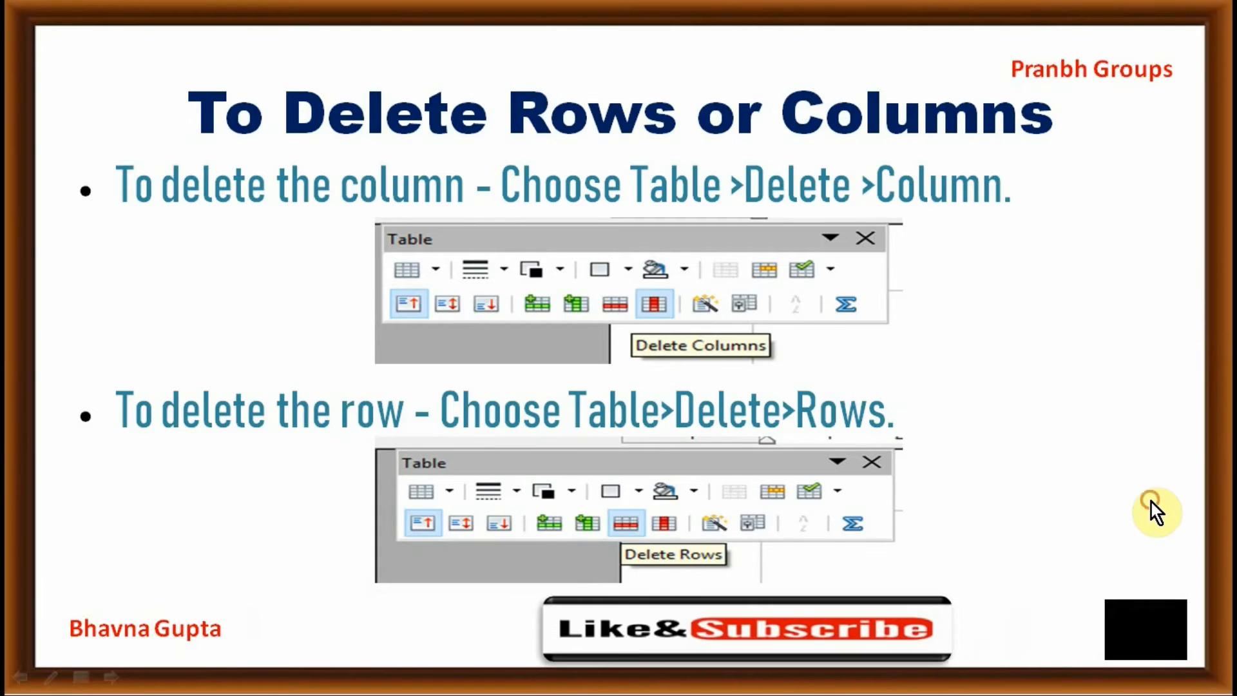
{"action": "left_click", "coordinate": [1151, 501]}
{"action": "left_click", "coordinate": [1151, 501]}
{"action": "left_click", "coordinate": [1151, 501]}
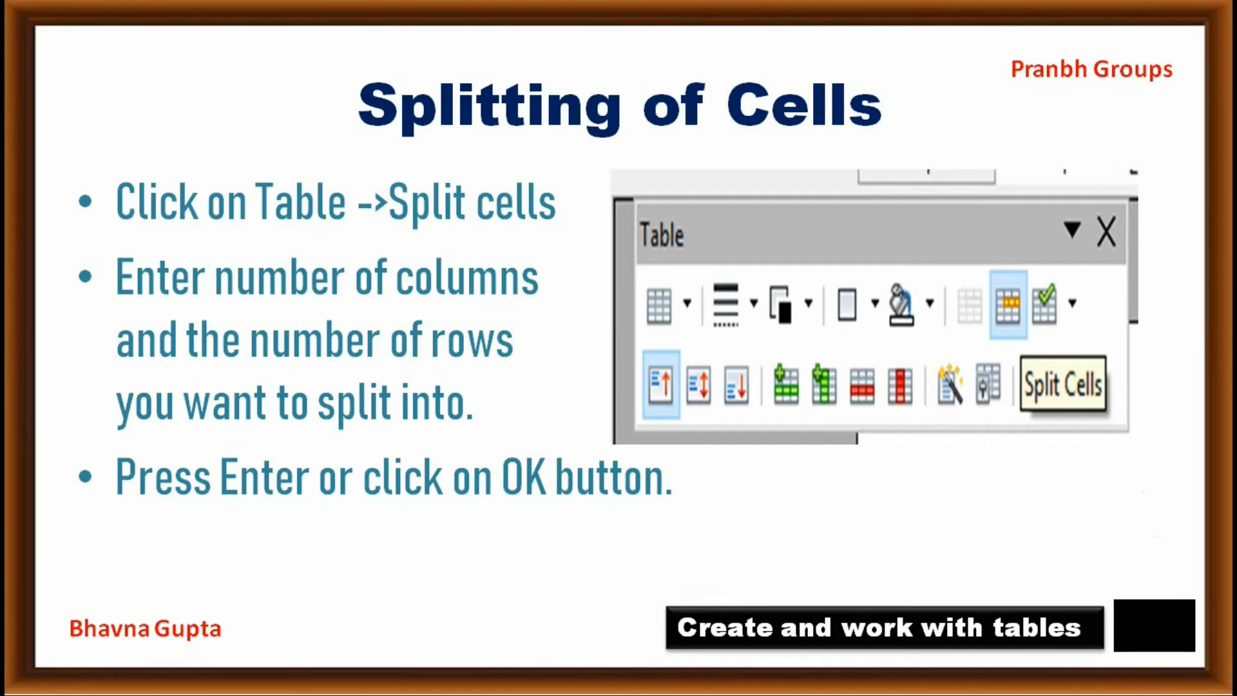
{"action": "left_click", "coordinate": [1175, 637]}
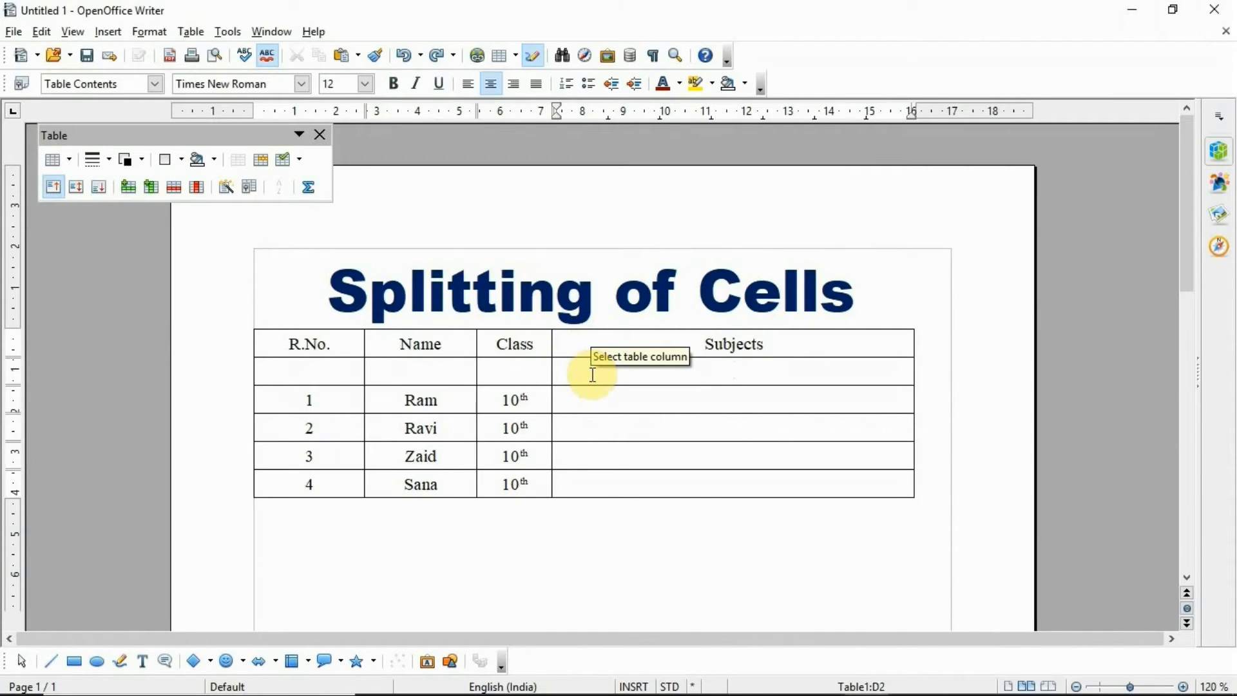
Split the five empty cells under the Subjects heading vertically into 5 columns
{"action": "left_click_drag", "start_coordinate": [593, 375], "coordinate": [621, 485]}
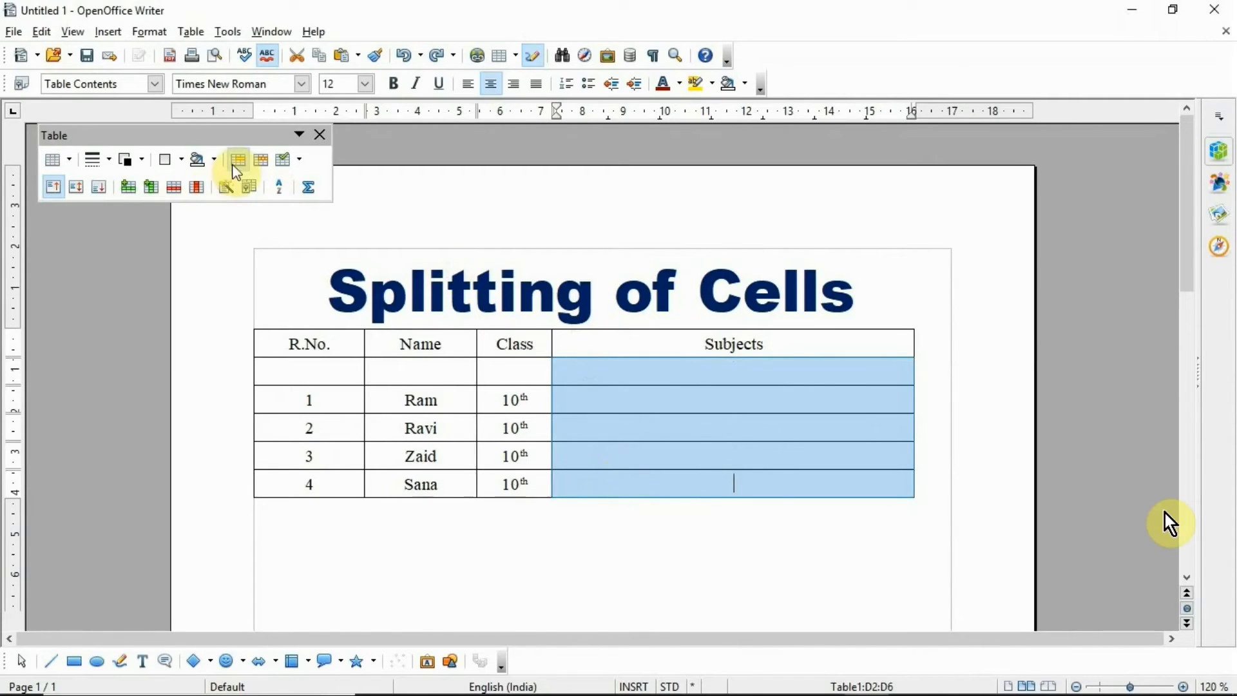
{"action": "left_click", "coordinate": [260, 161]}
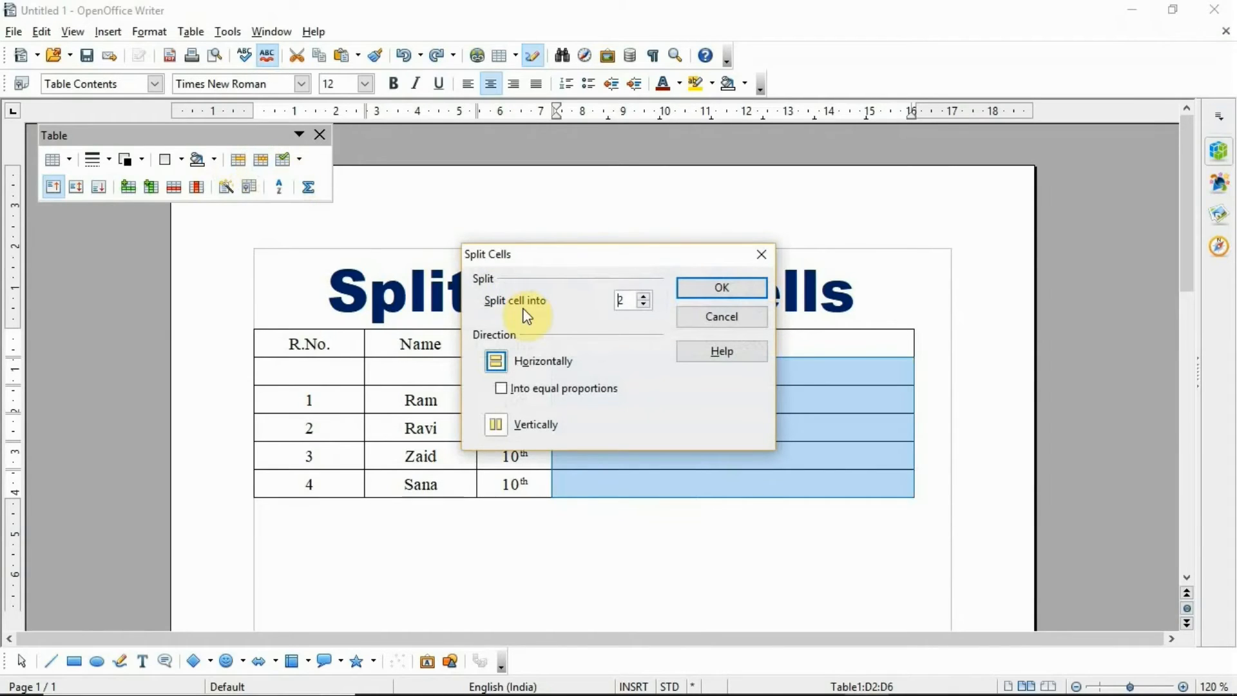
{"action": "left_click", "coordinate": [528, 440]}
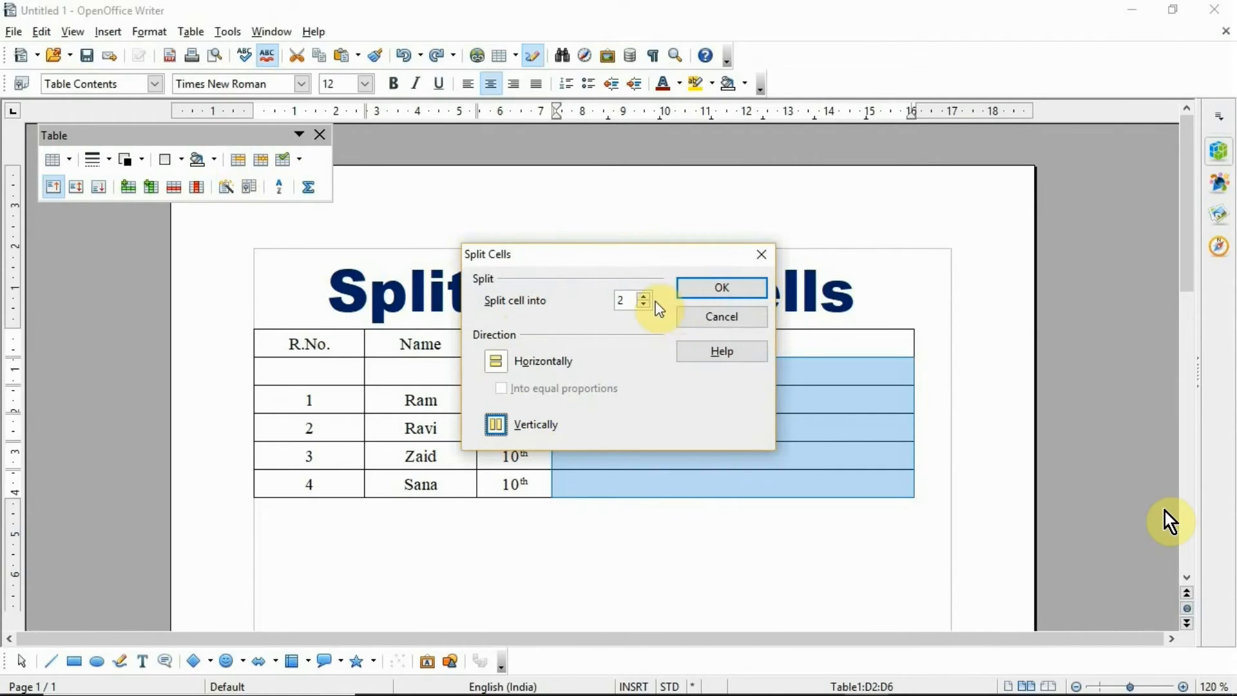
{"action": "left_click", "coordinate": [644, 295]}
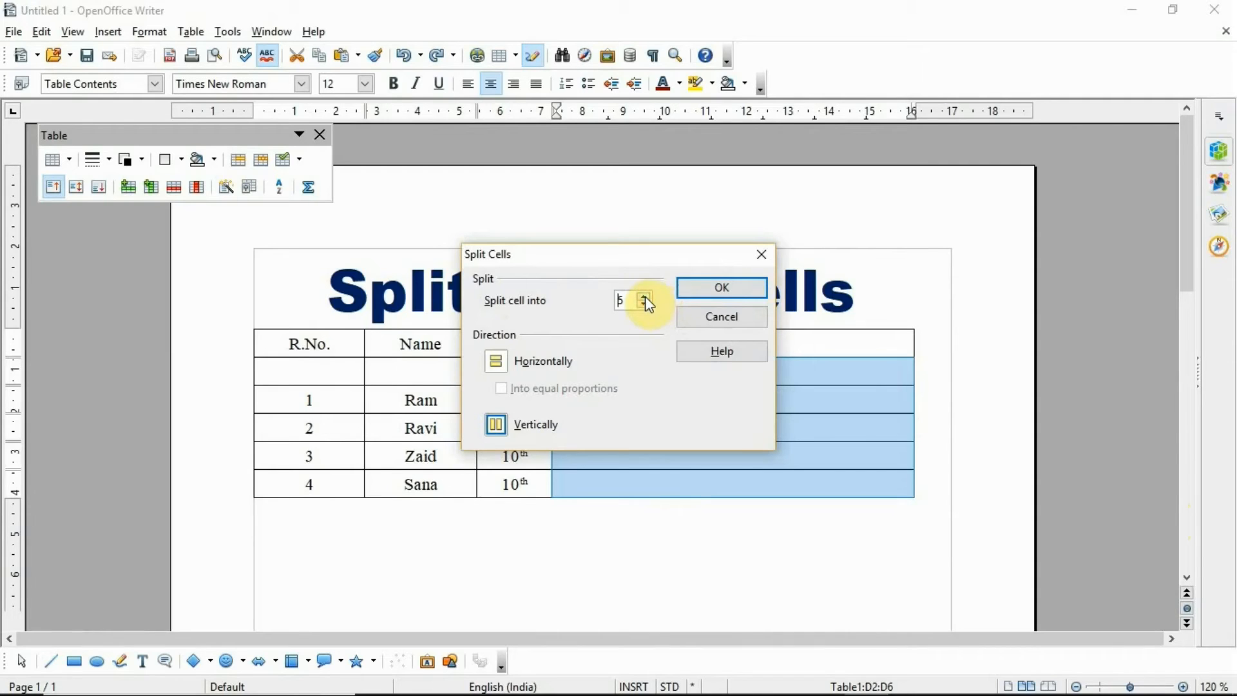
{"action": "left_click", "coordinate": [722, 291]}
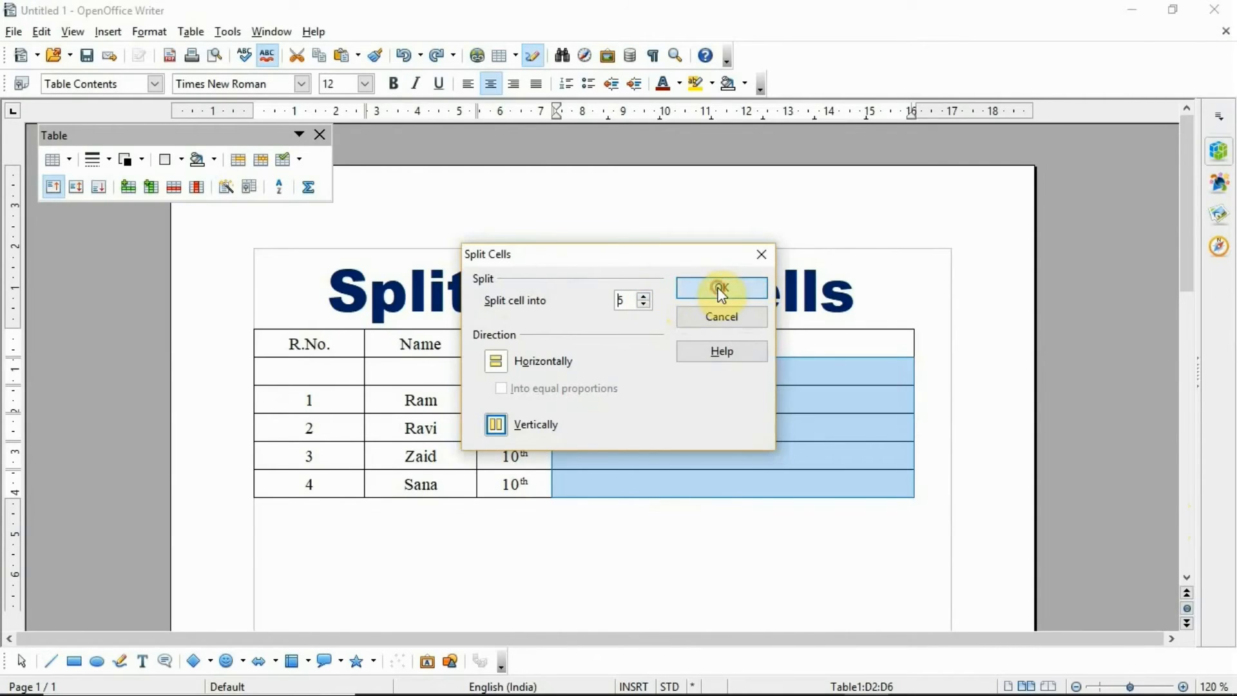
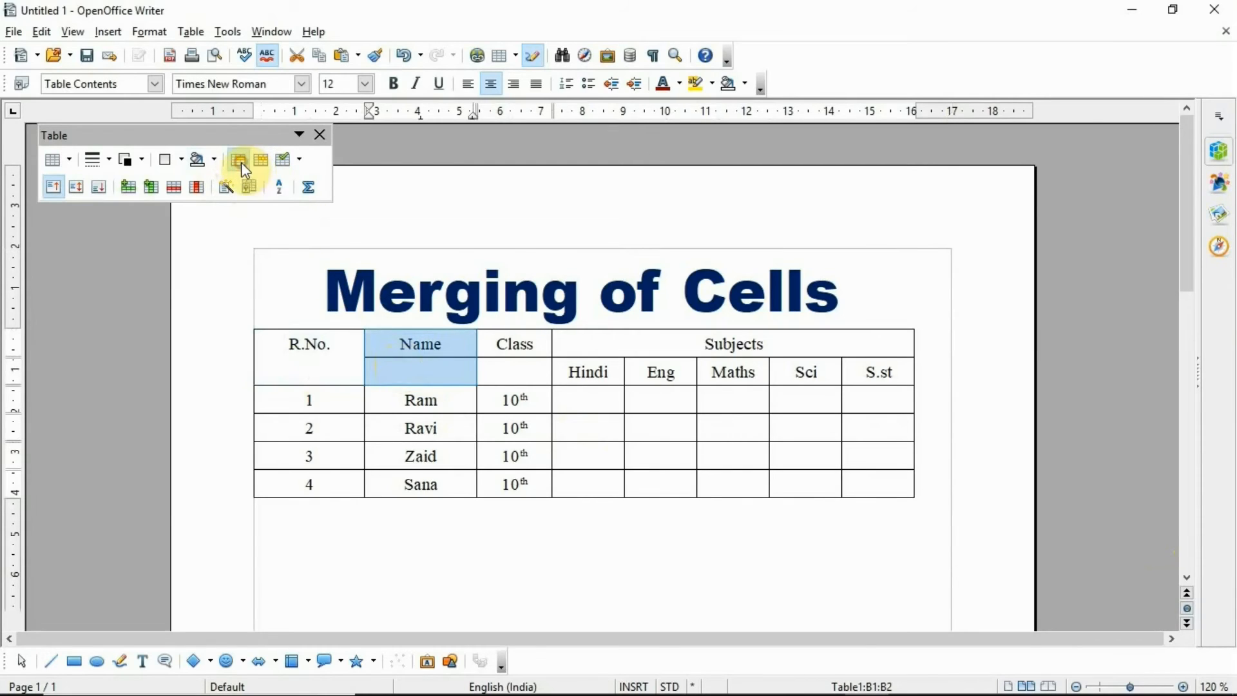
Merge the Name heading with the empty cell below it, and do the same for the Class heading
{"action": "left_click", "coordinate": [241, 165]}
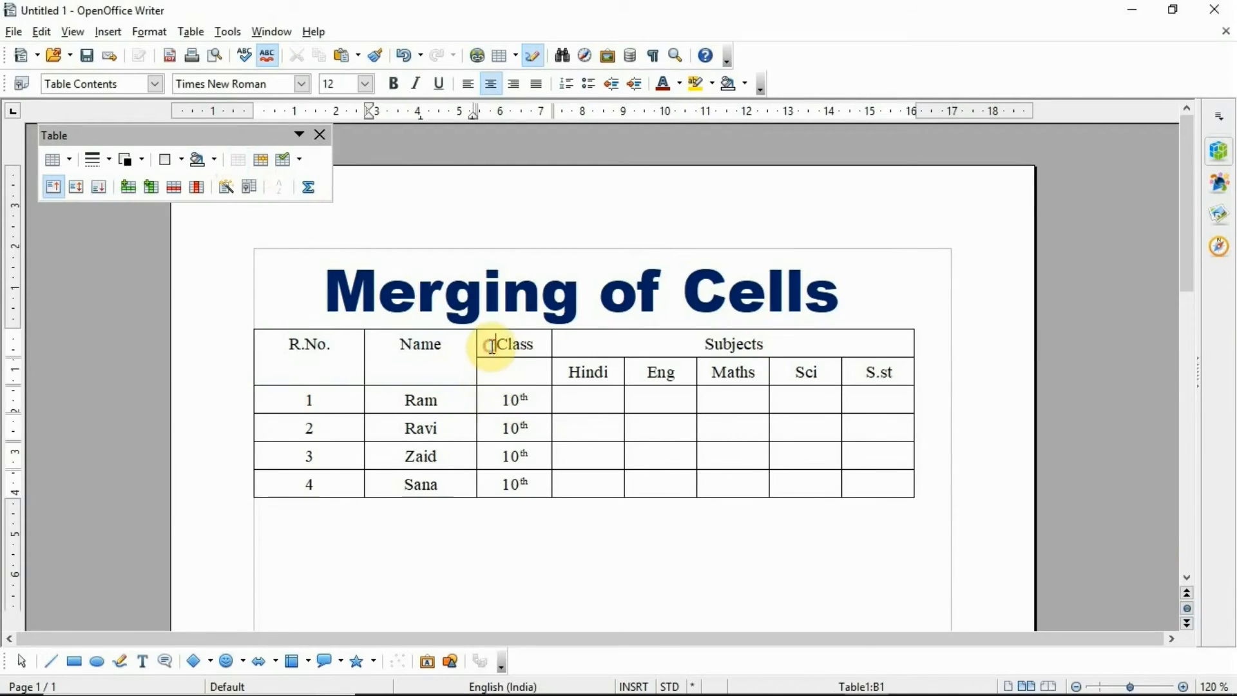
{"action": "left_click_drag", "start_coordinate": [491, 350], "coordinate": [508, 370]}
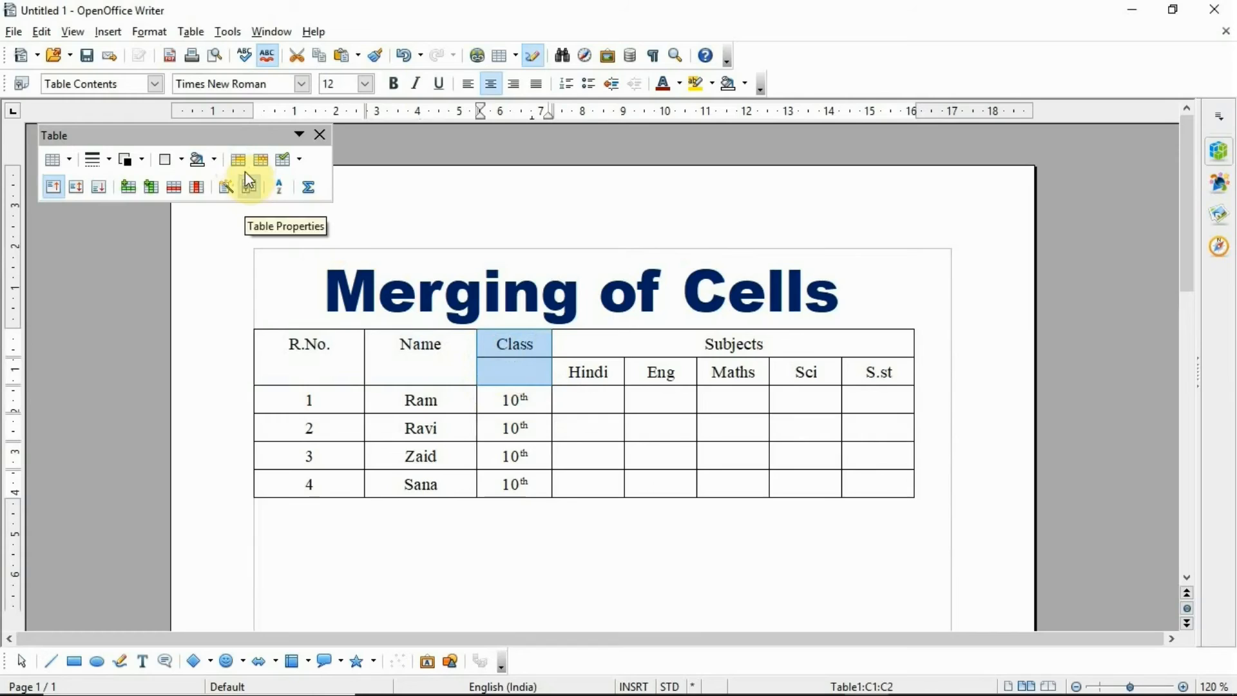
{"action": "left_click", "coordinate": [241, 160]}
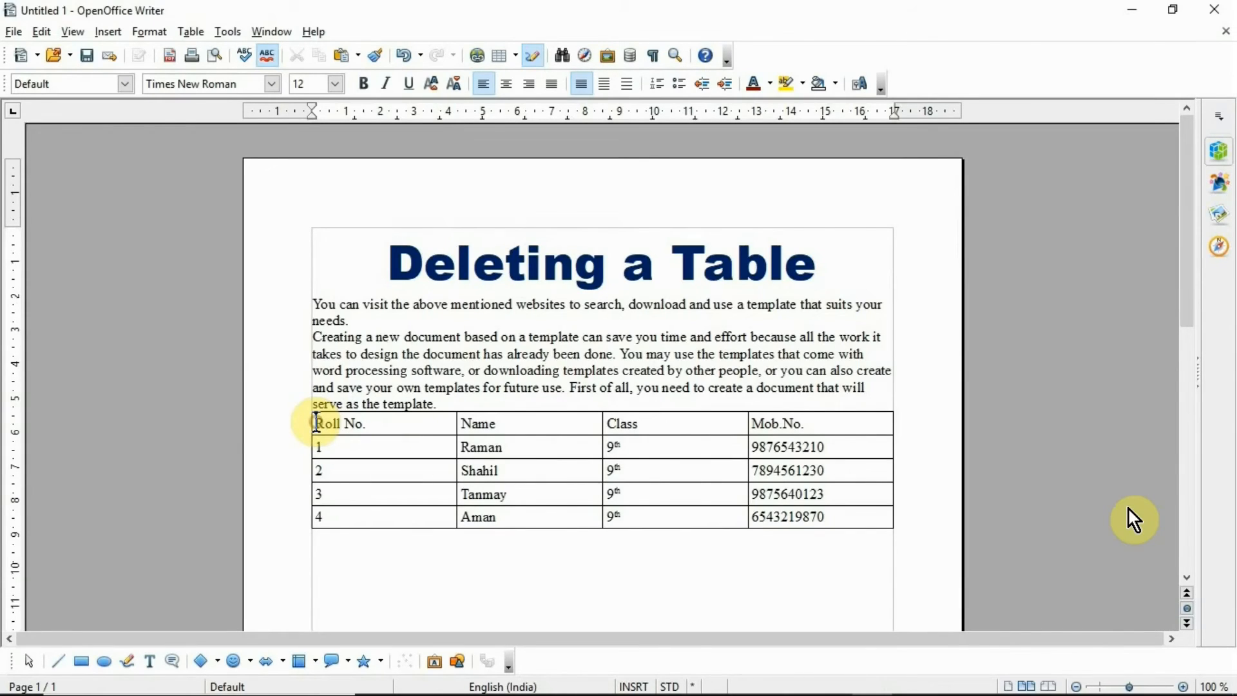
Delete the entire student table that follows the paragraphs in the Deleting a Table document
{"action": "left_click", "coordinate": [315, 423]}
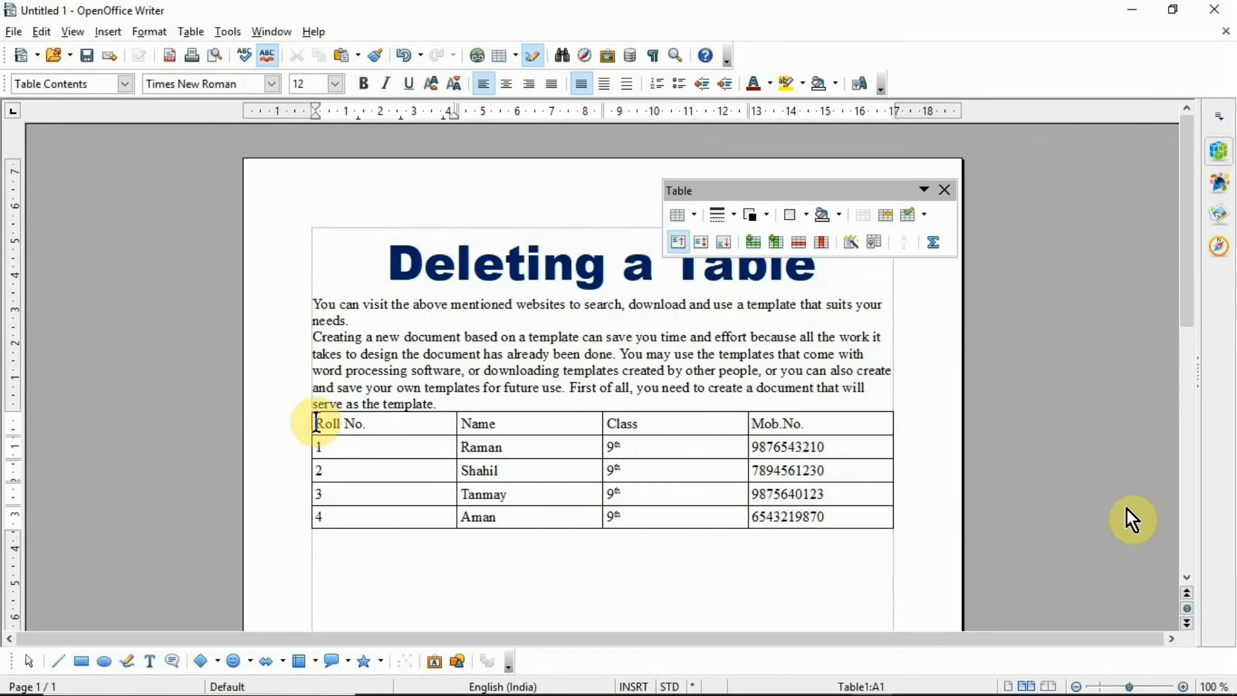
{"action": "left_click", "coordinate": [190, 31]}
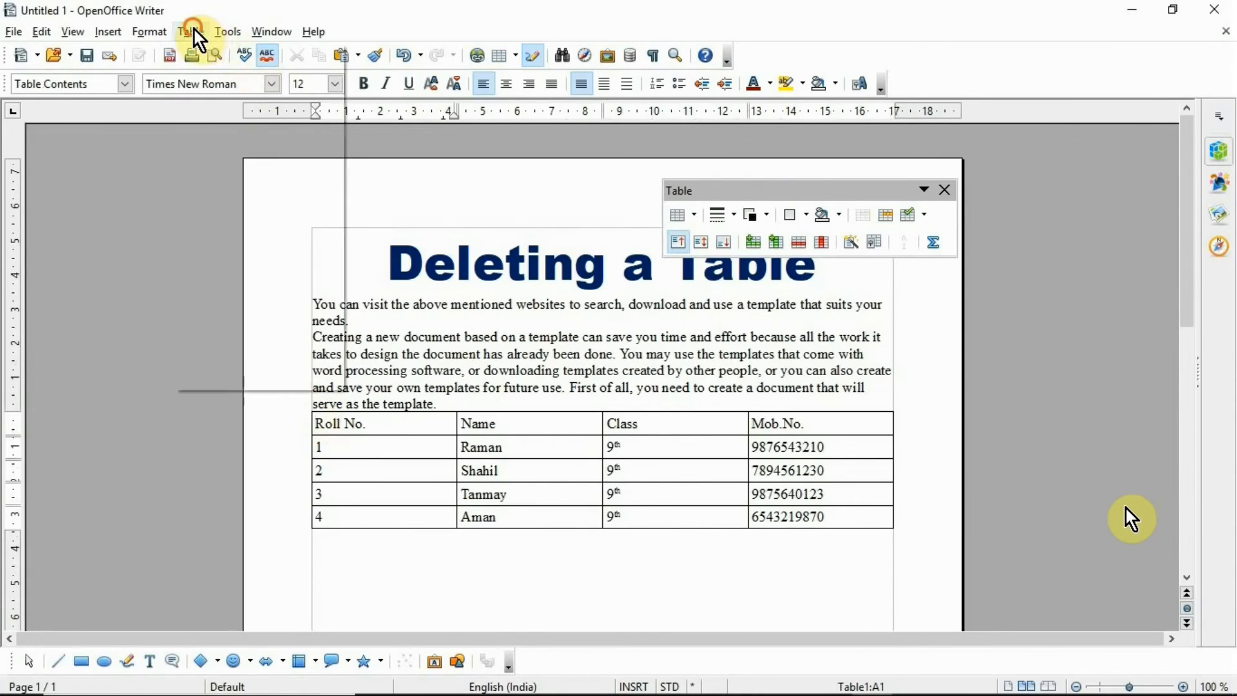
{"action": "mouse_move", "coordinate": [312, 75]}
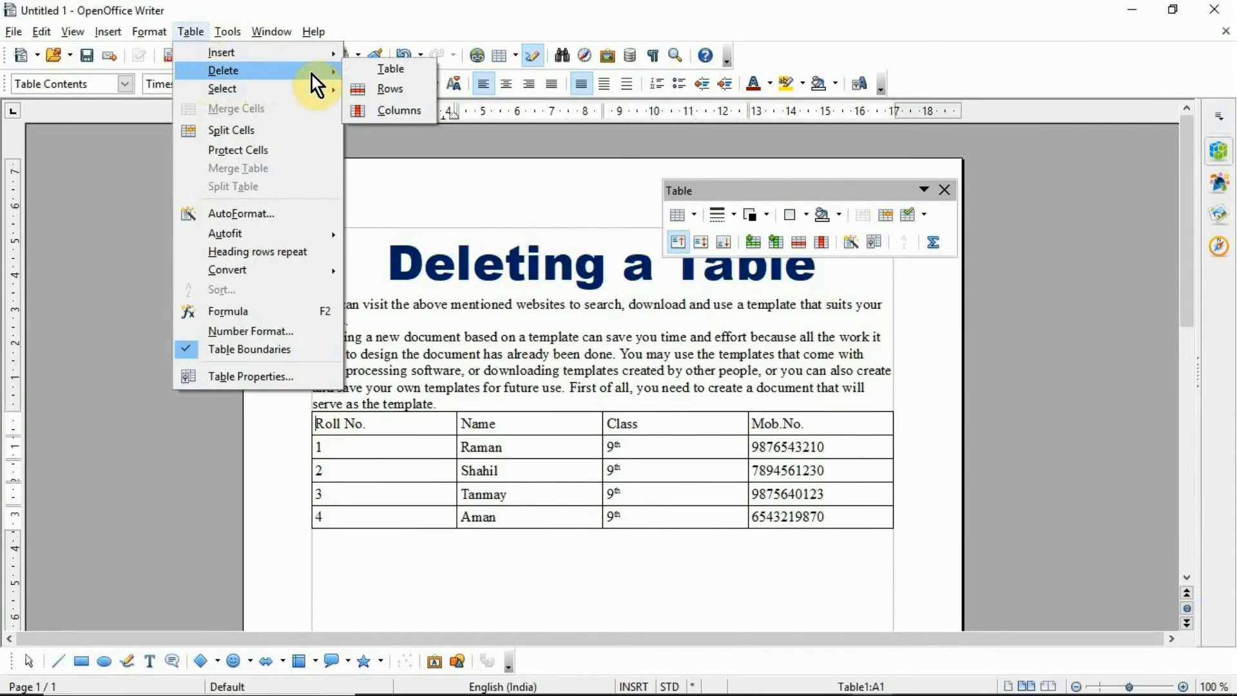
{"action": "left_click", "coordinate": [376, 72]}
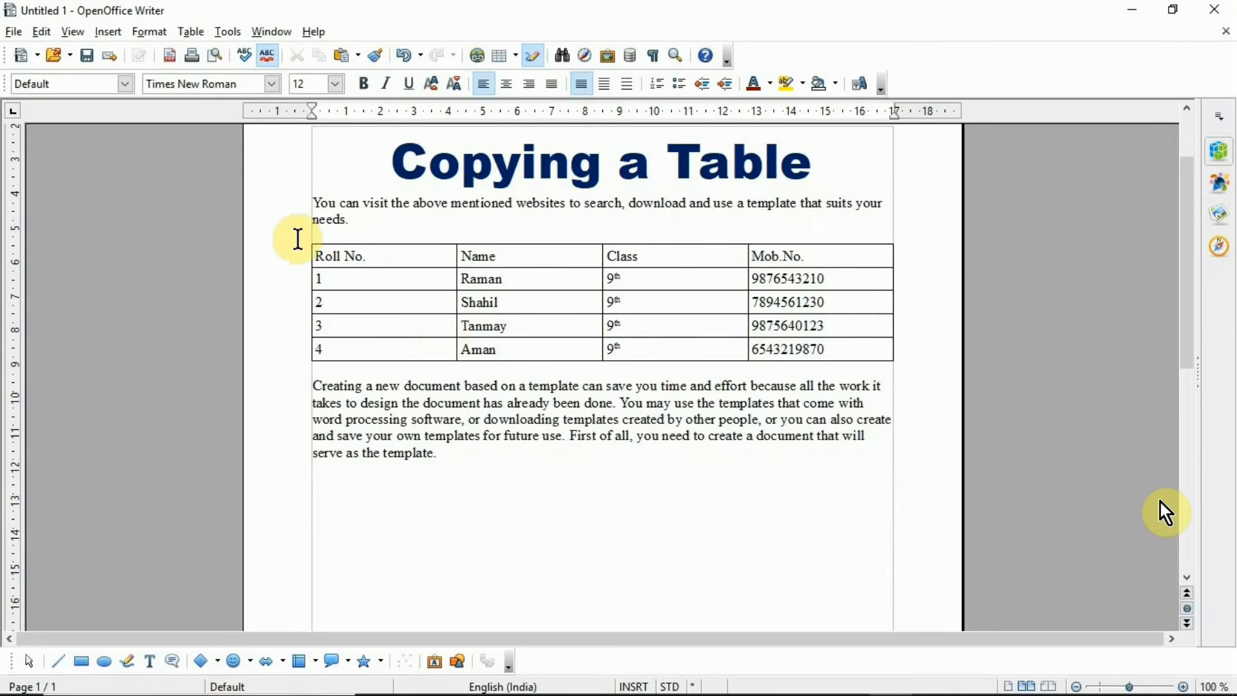
Copy the whole student table between the two paragraphs and paste a duplicate below the last paragraph
{"action": "left_click_drag", "start_coordinate": [298, 239], "coordinate": [824, 361]}
{"action": "key", "text": "ctrl+c"}
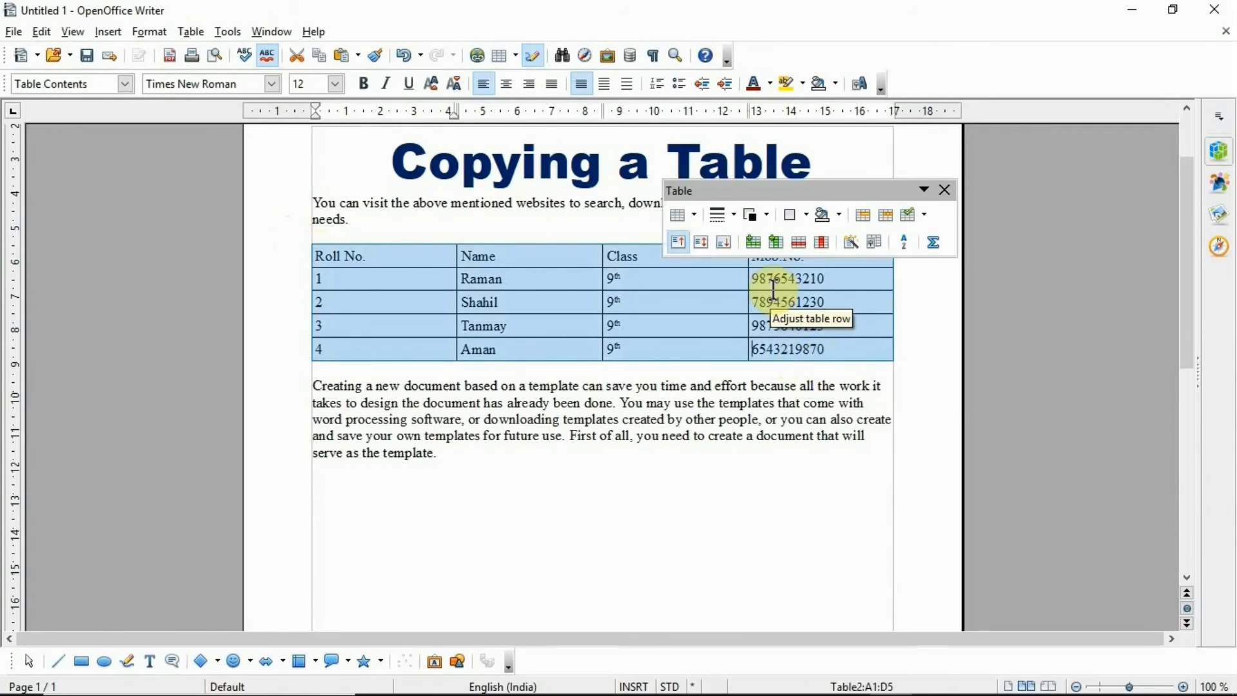
{"action": "right_click", "coordinate": [648, 304]}
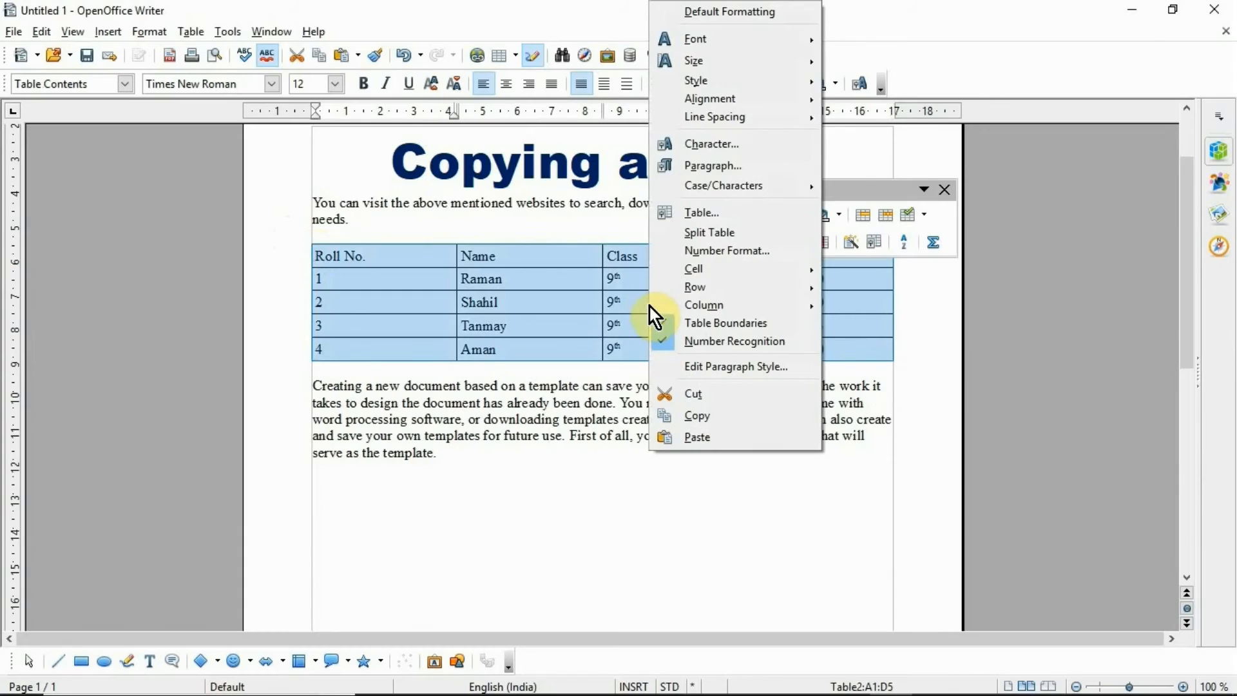
{"action": "left_click", "coordinate": [689, 416]}
{"action": "left_click", "coordinate": [318, 485]}
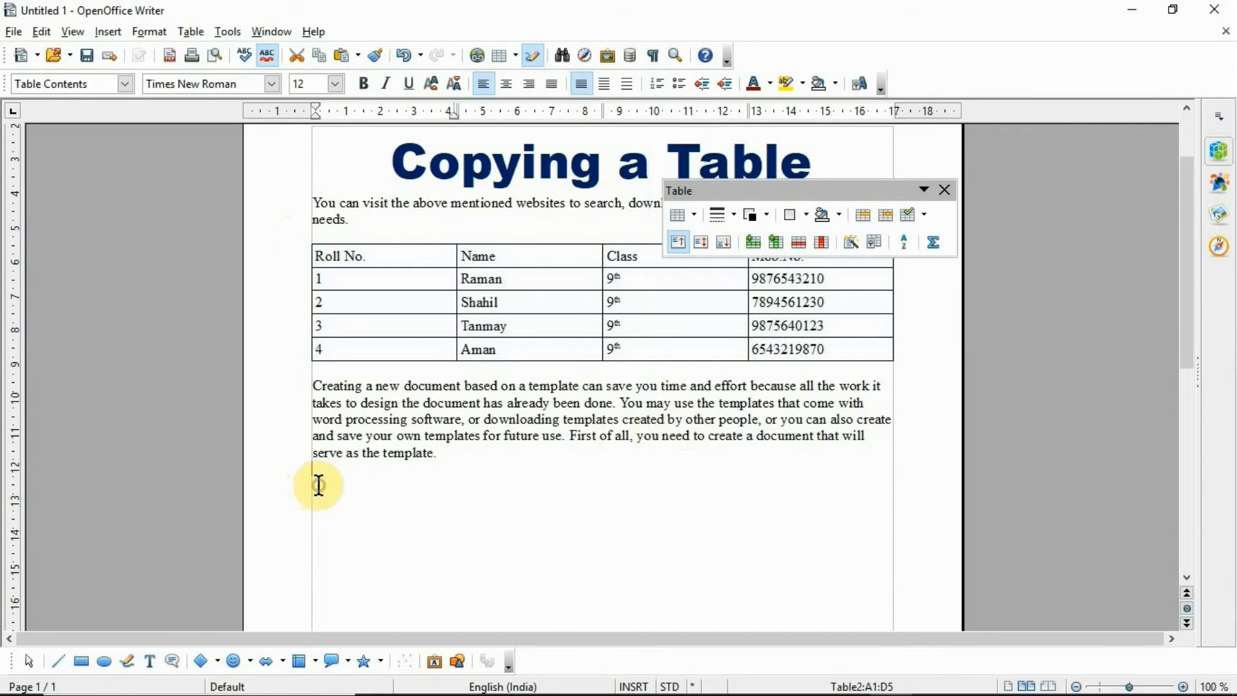
{"action": "left_click", "coordinate": [319, 485]}
{"action": "right_click", "coordinate": [319, 487]}
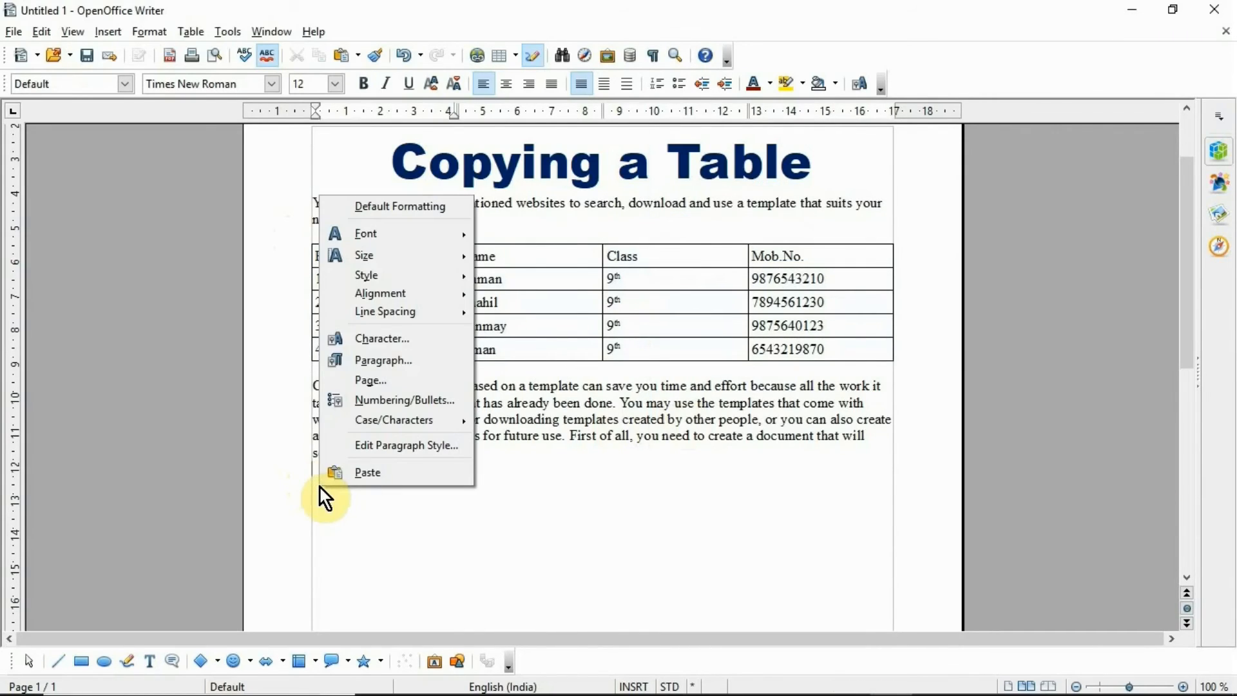
{"action": "left_click", "coordinate": [365, 473]}
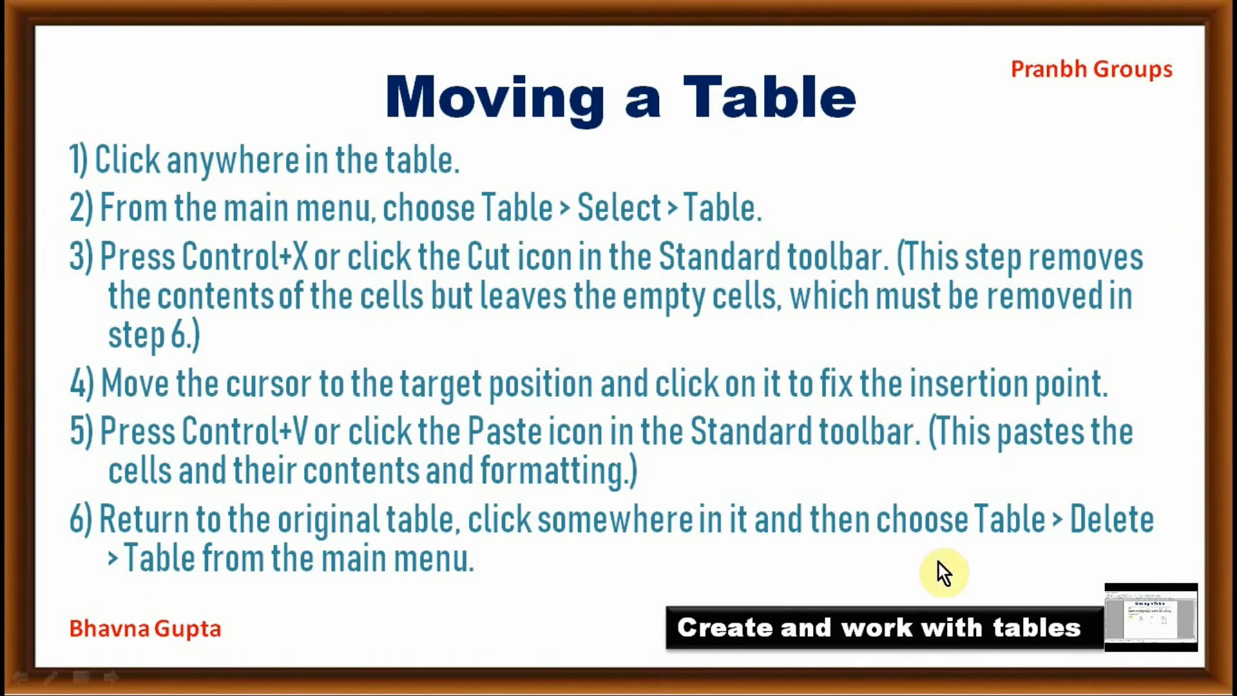
{"action": "left_click", "coordinate": [1153, 624]}
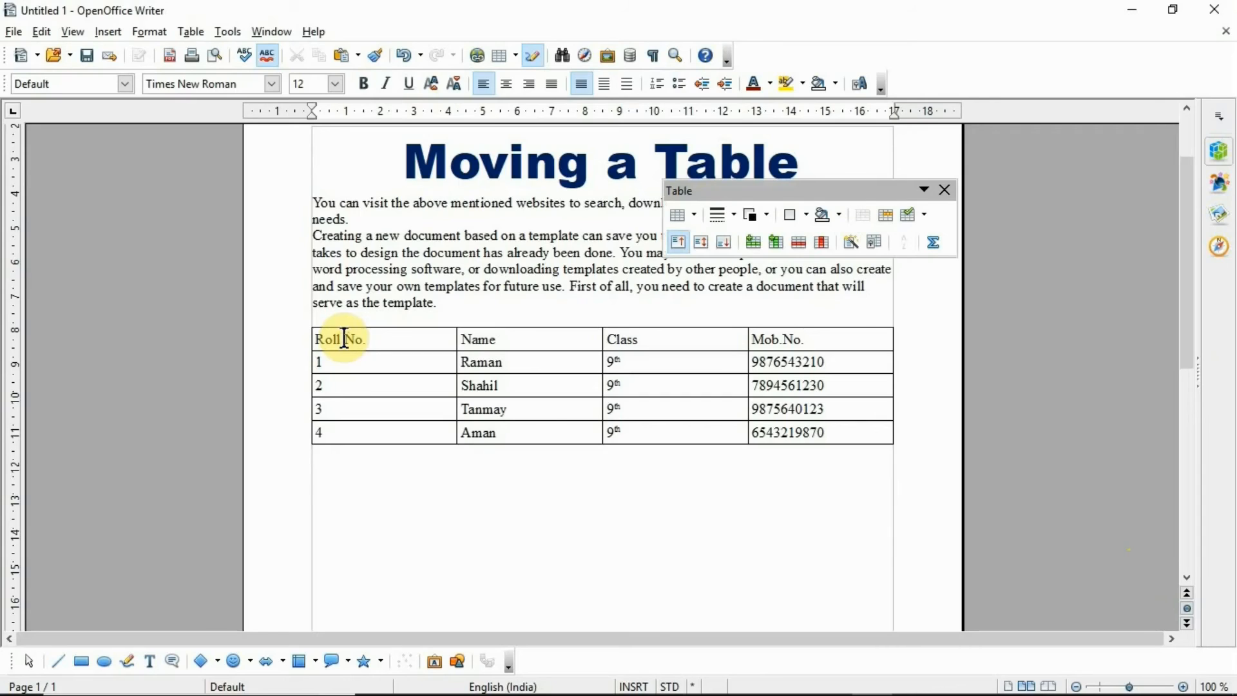
Select the whole student table below the paragraphs and cut its contents
{"action": "left_click", "coordinate": [344, 337]}
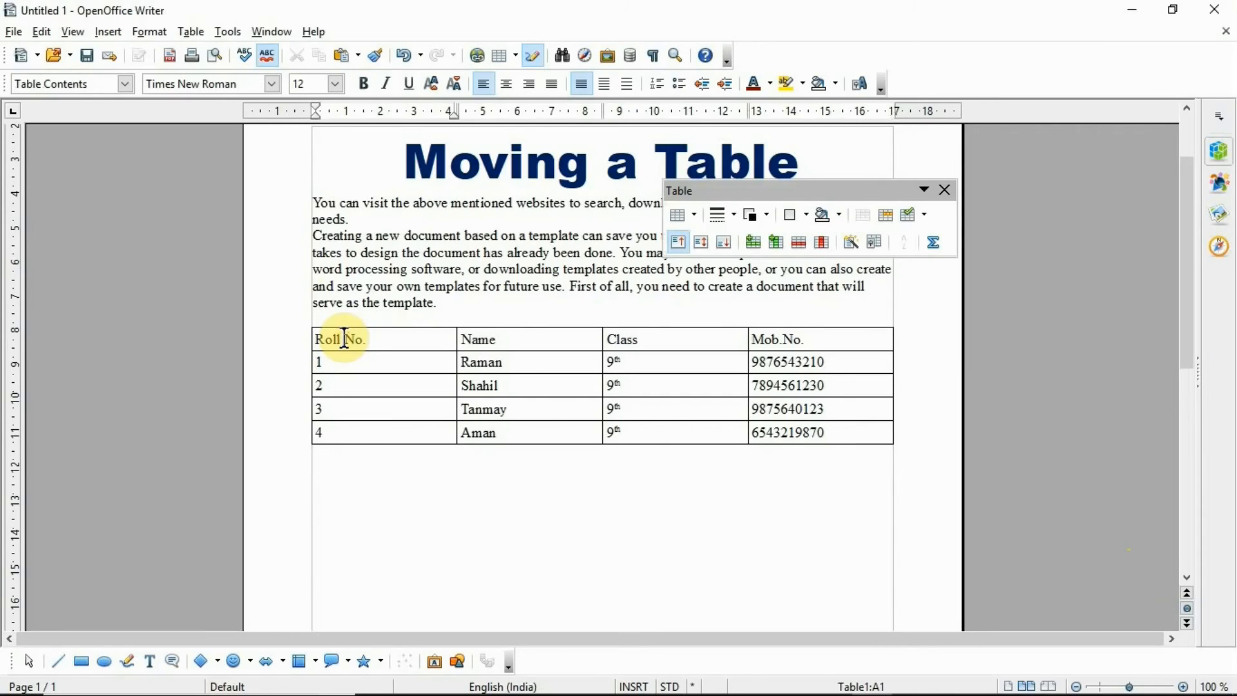
{"action": "left_click", "coordinate": [178, 29]}
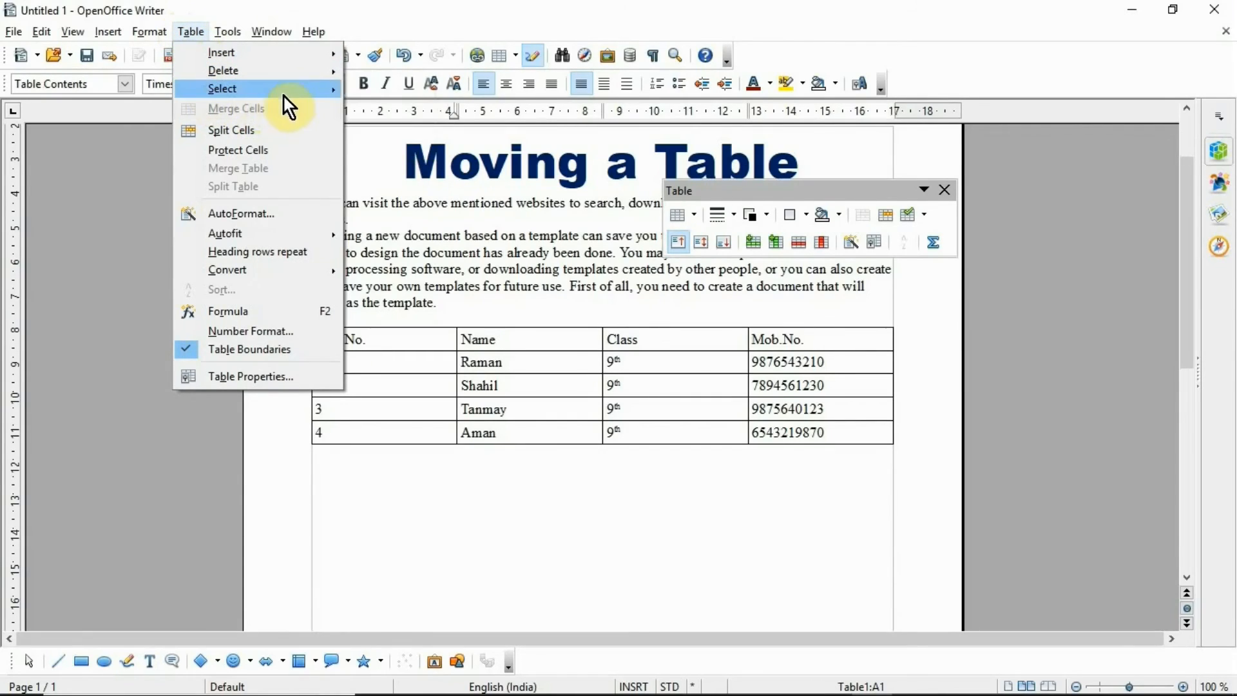
{"action": "mouse_move", "coordinate": [288, 93]}
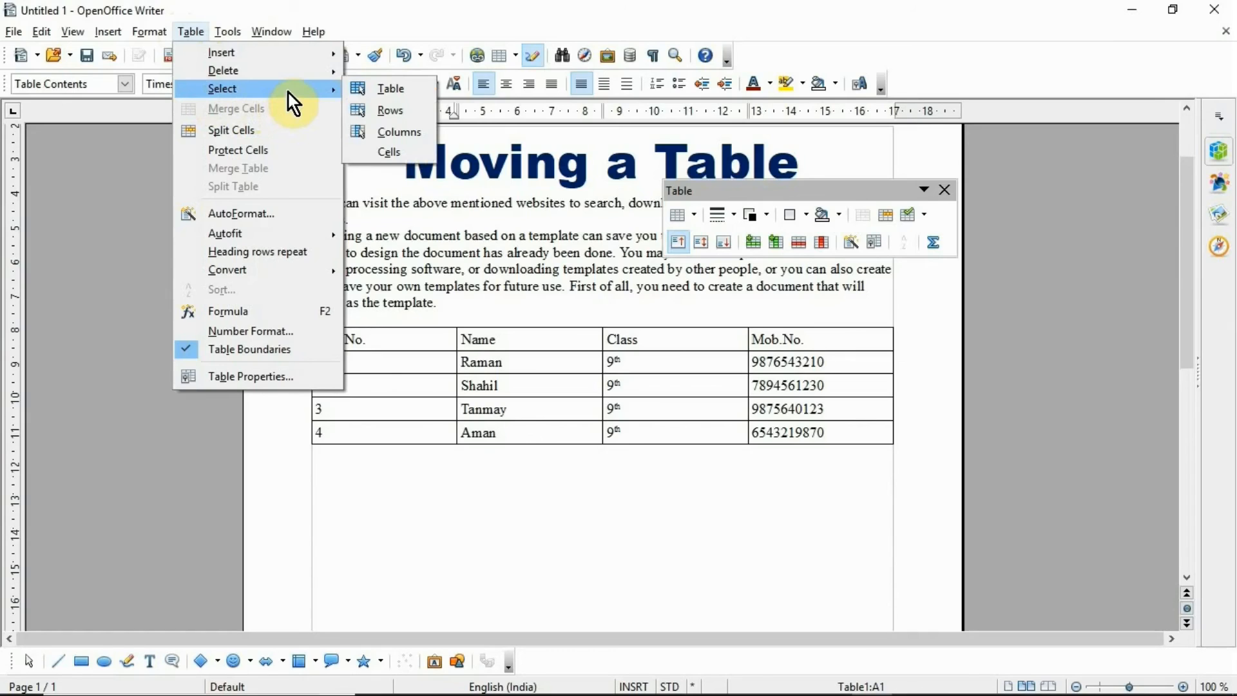
{"action": "left_click", "coordinate": [368, 95]}
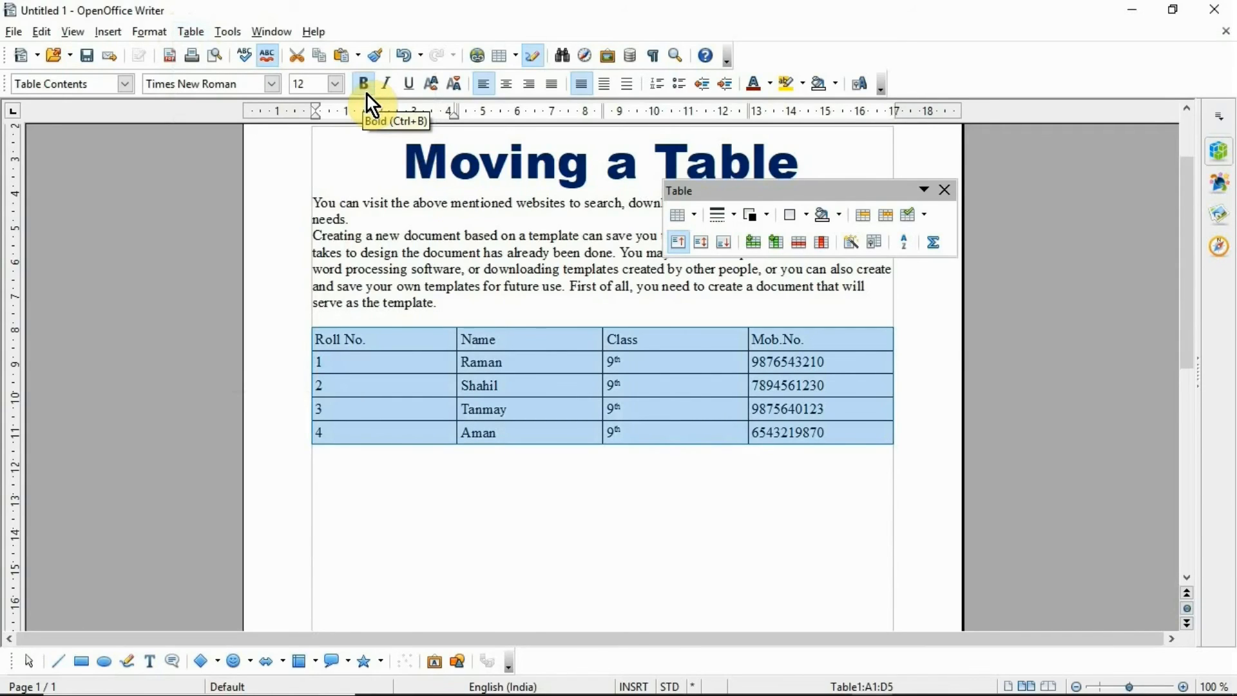
{"action": "key", "text": "ctrl+x"}
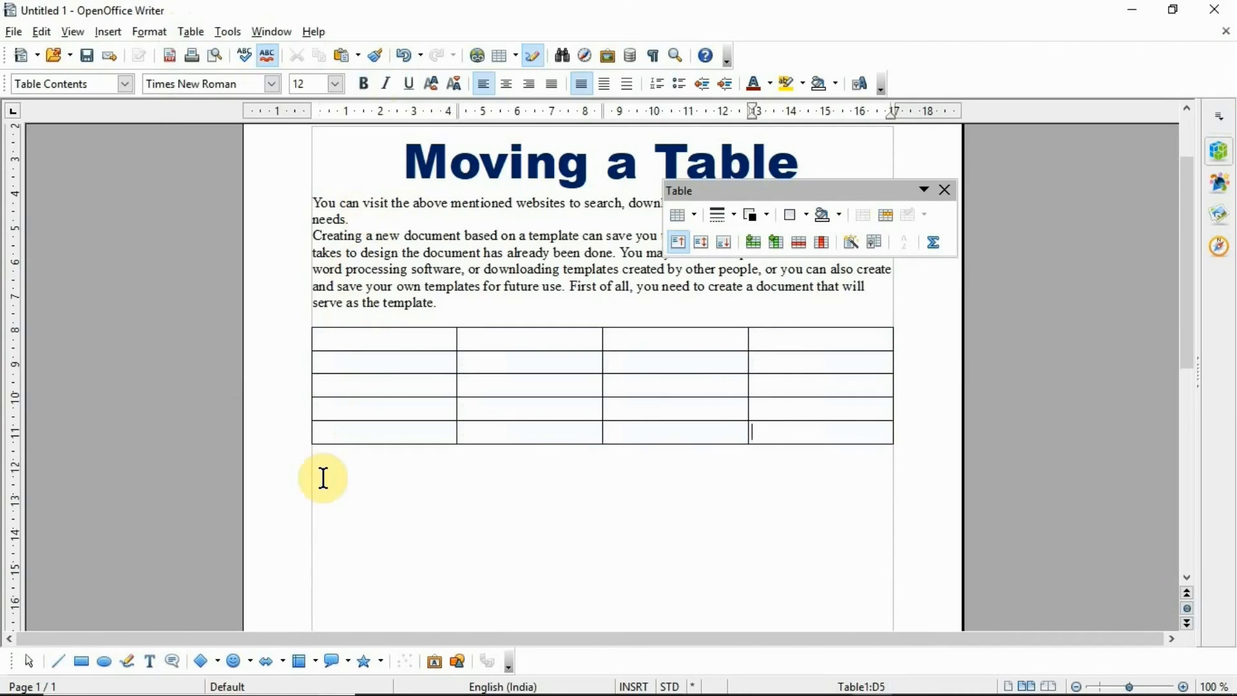
Add an empty line after the first paragraph and paste the cut table there
{"action": "left_click", "coordinate": [396, 220]}
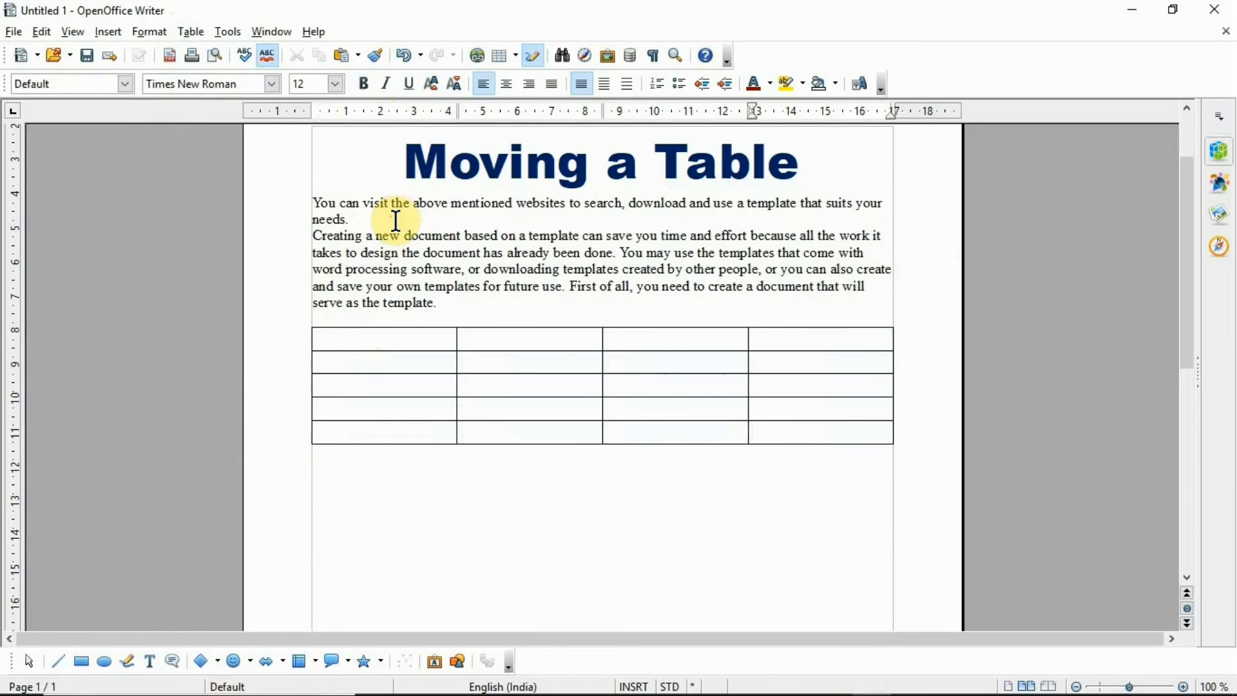
{"action": "key", "text": "Return"}
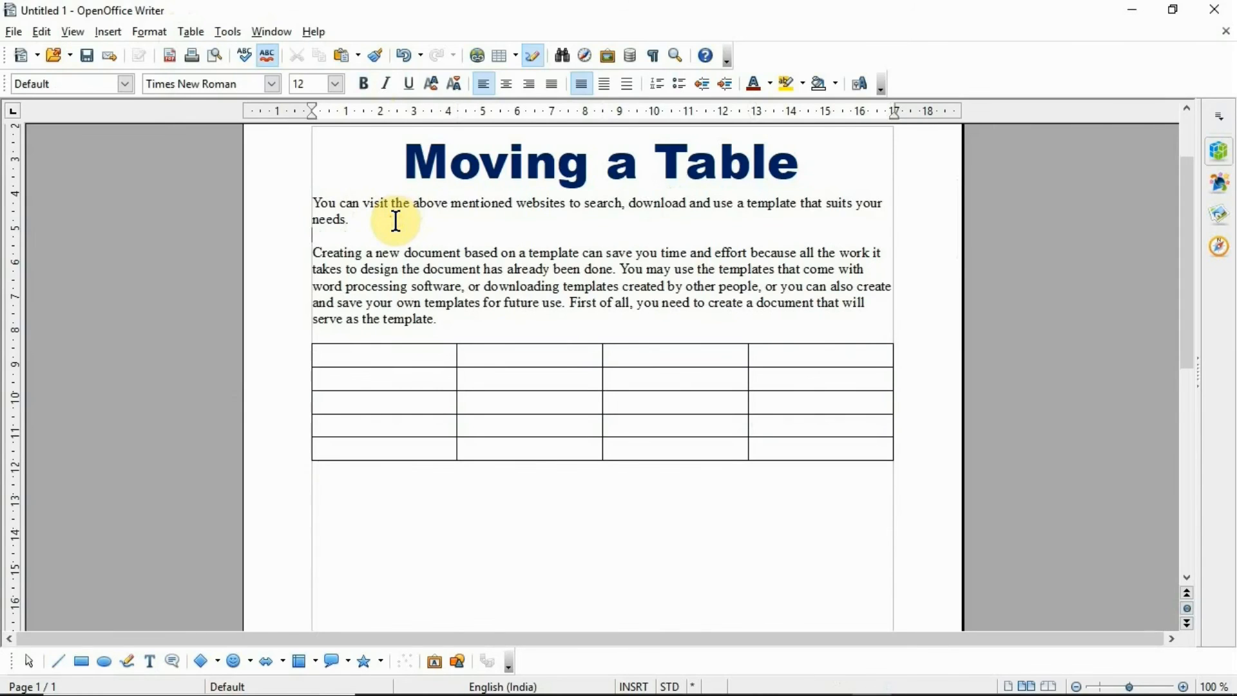
{"action": "key", "text": "ctrl+v"}
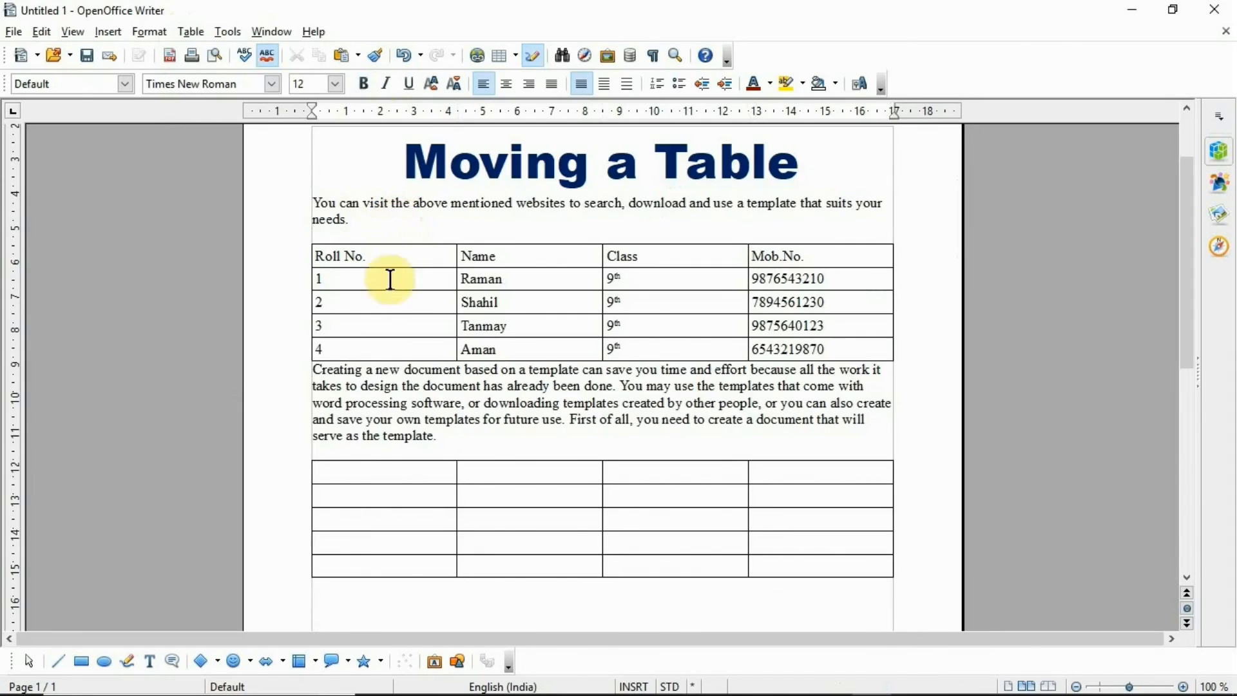
Delete the emptied original table below the second paragraph
{"action": "left_click", "coordinate": [331, 471]}
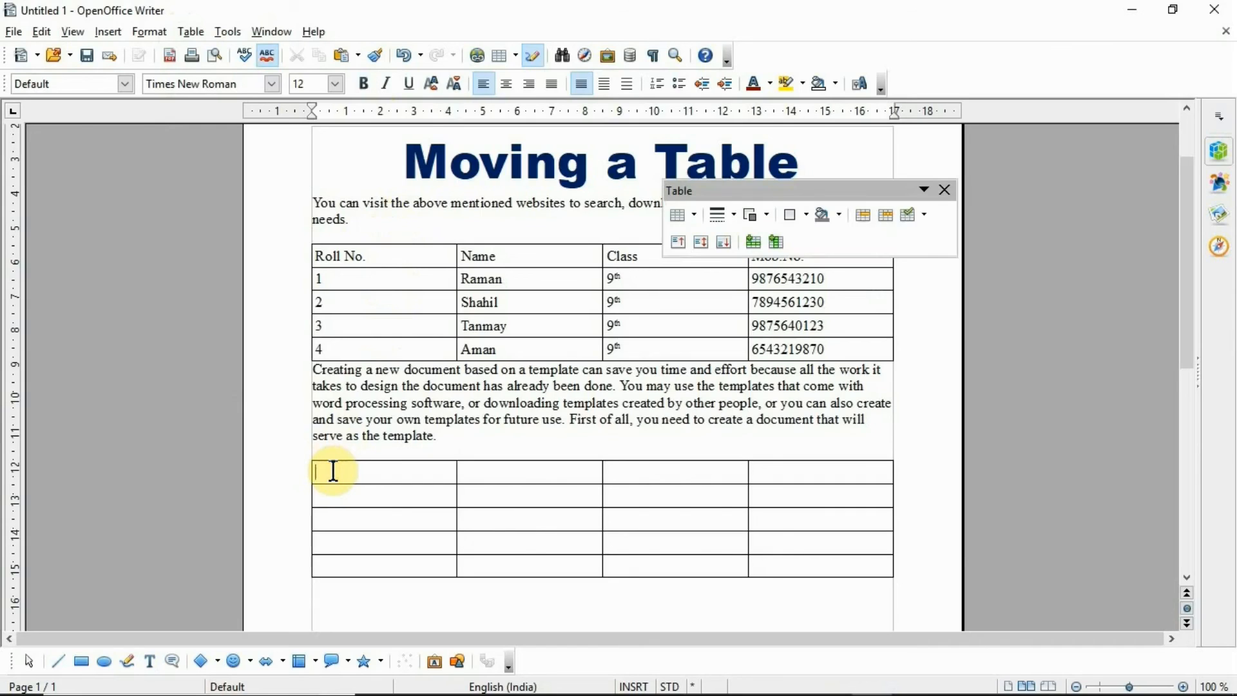
{"action": "left_click", "coordinate": [198, 33]}
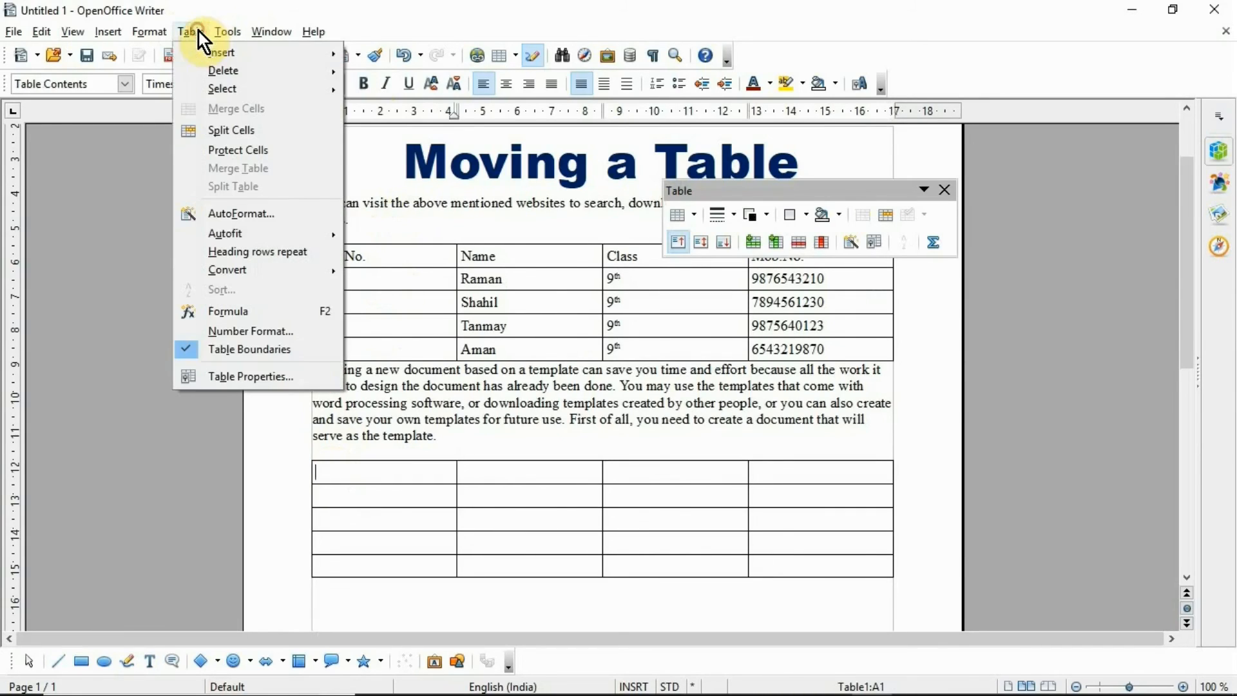
{"action": "mouse_move", "coordinate": [214, 68]}
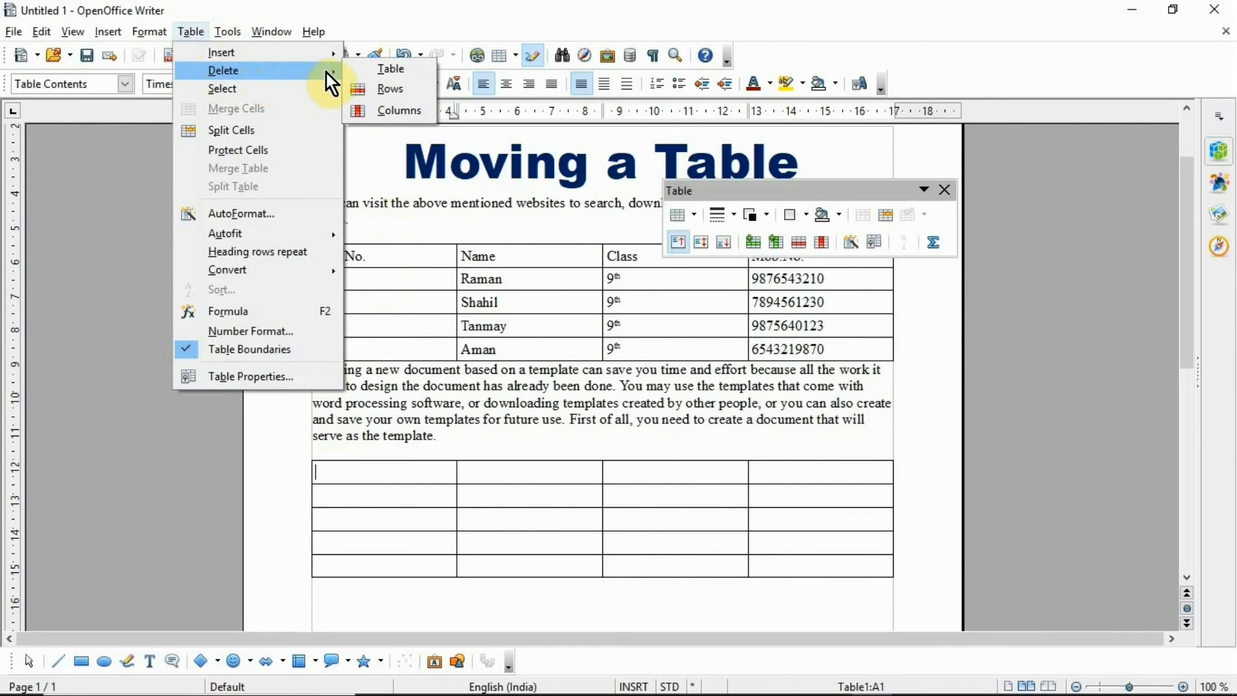
{"action": "left_click", "coordinate": [380, 72]}
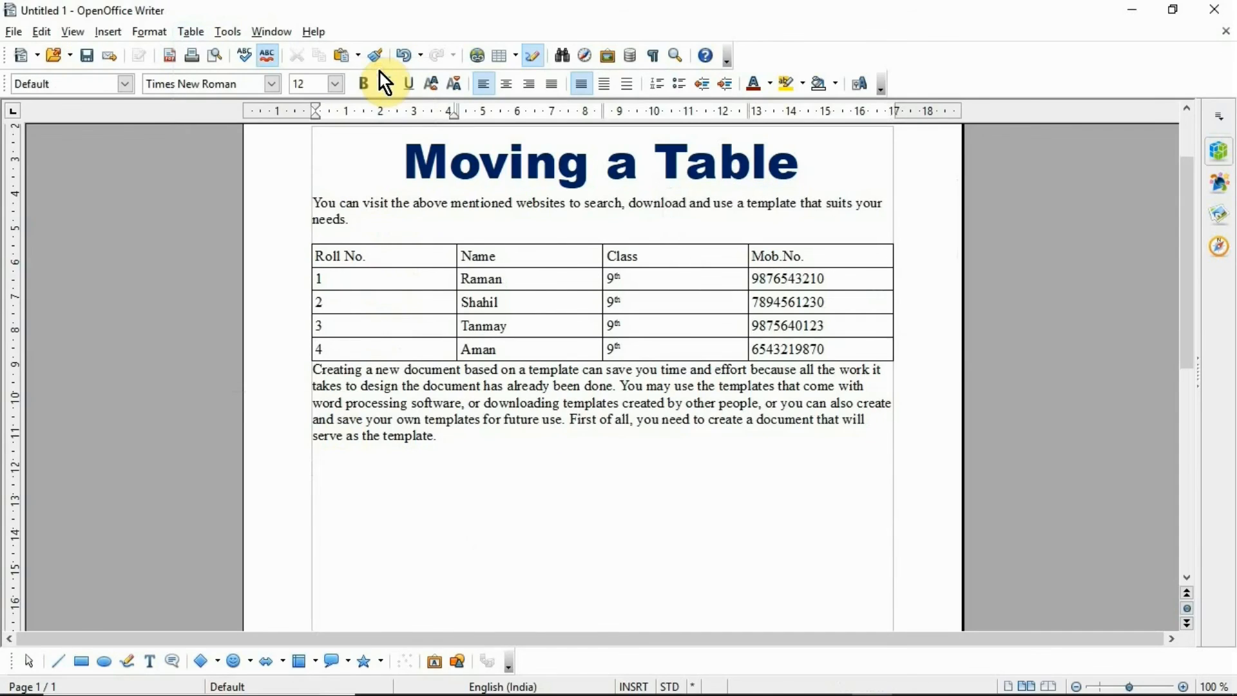